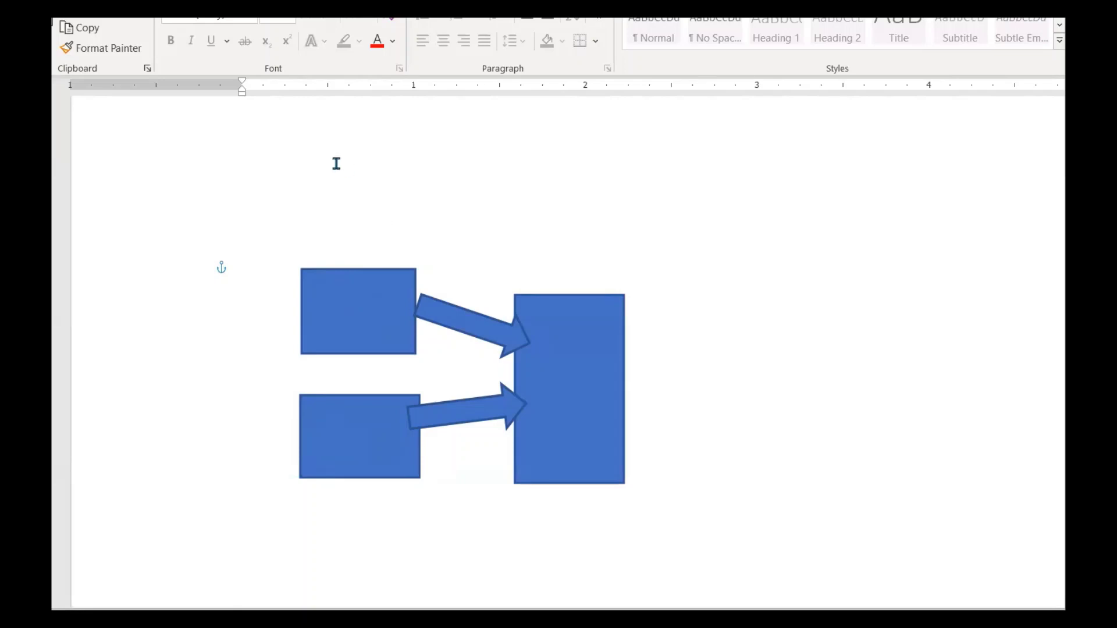
With the red pen, ink arcs linking the top and lower boxes to the large box
left_click(216, 9)
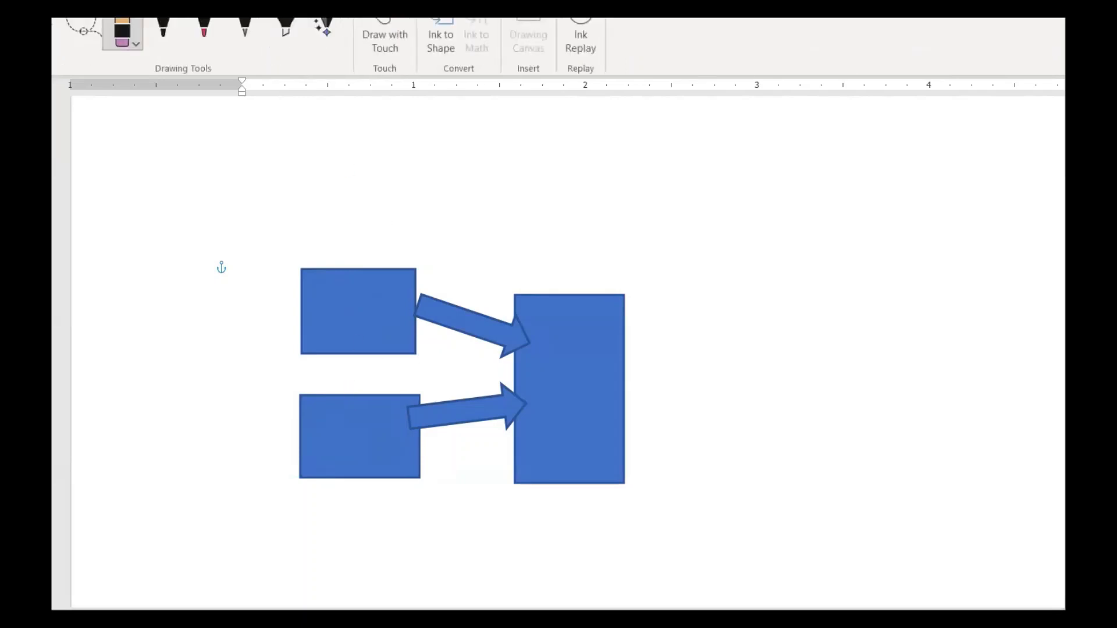
left_click(207, 42)
mouse_move(357, 250)
left_mouse_down()
mouse_move(476, 260)
mouse_move(503, 297)
left_mouse_up()
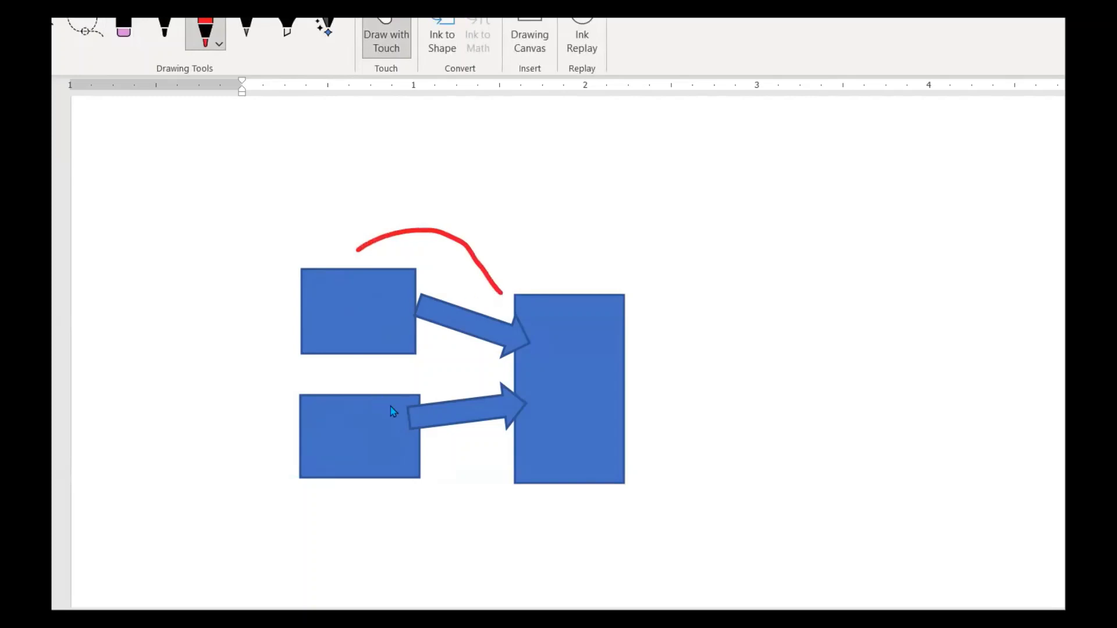
left_click_drag(391, 399, 503, 345)
left_click_drag(502, 298, 524, 366)
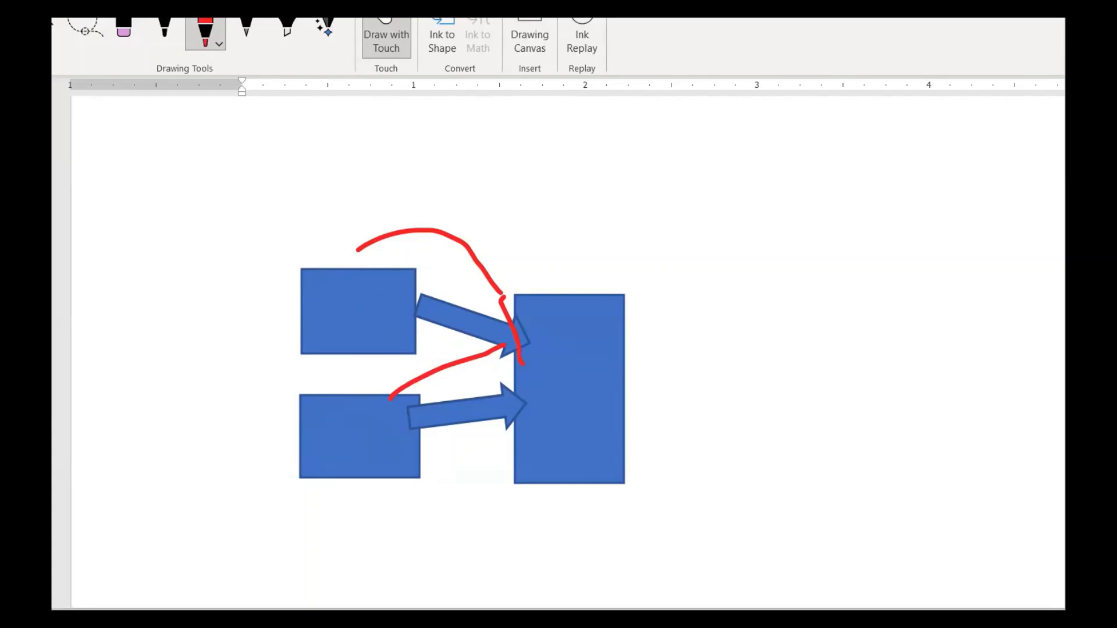
Circle the left rounded box in red, with lines to the upper-right and lower-right boxes
scroll(559, 349, "down", 6)
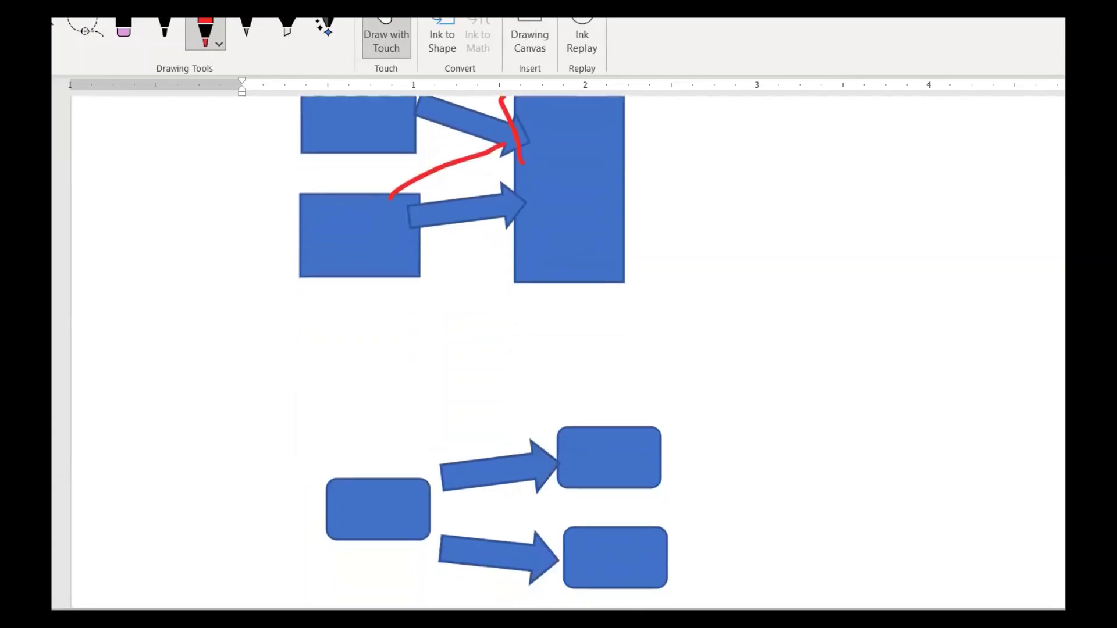
scroll(559, 349, "up", 4)
scroll(559, 349, "down", 5)
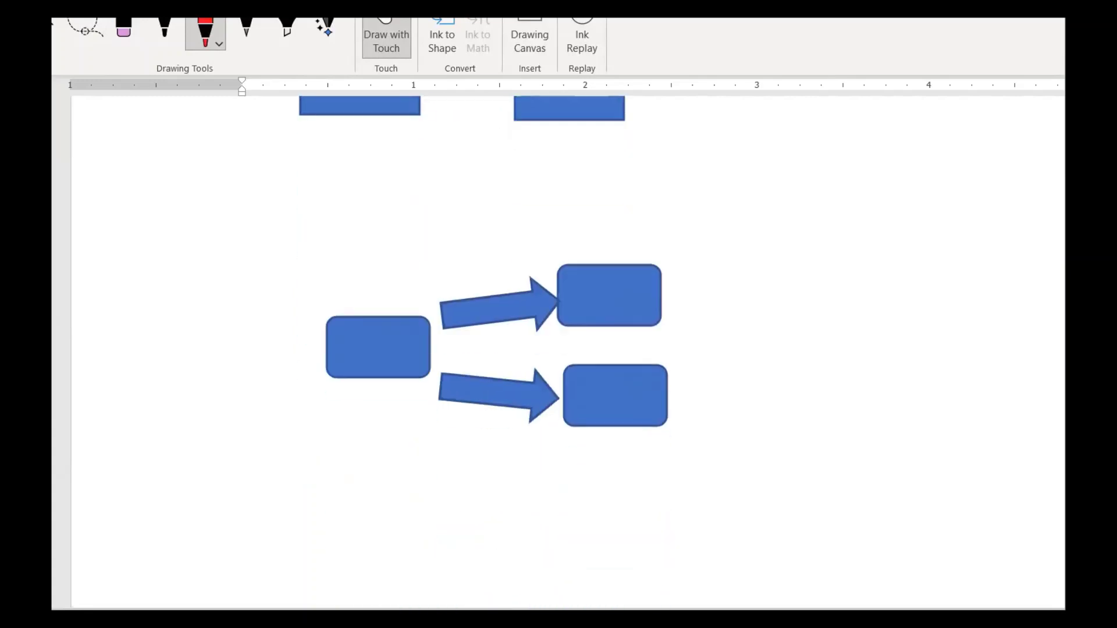
scroll(558, 349, "up", 3)
scroll(559, 349, "up", 2)
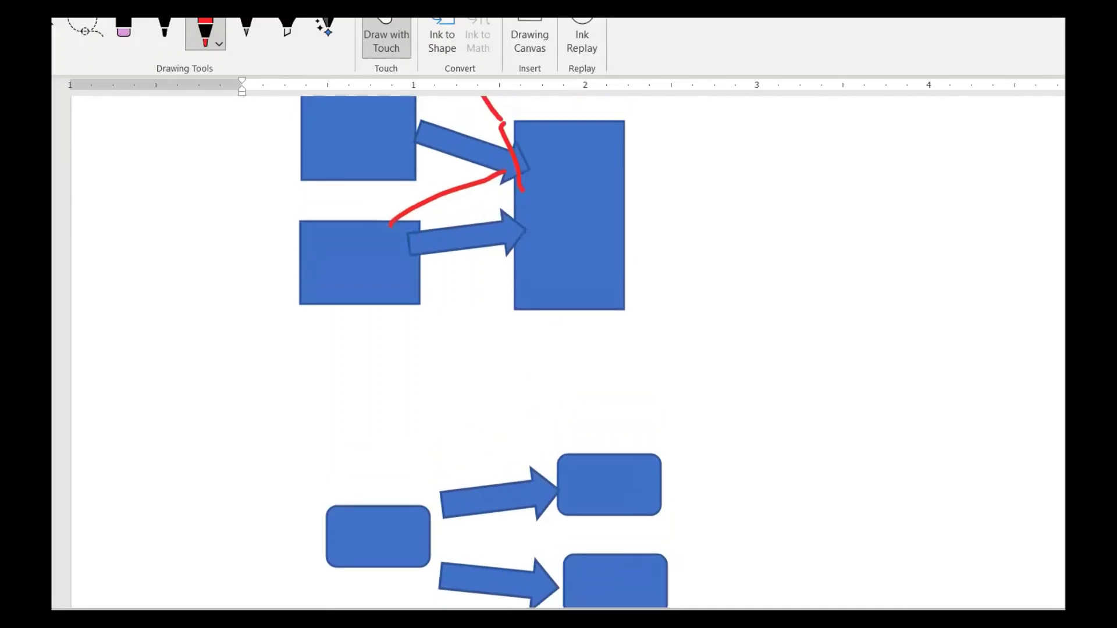
scroll(559, 349, "down", 3)
scroll(348, 294, "down", 1)
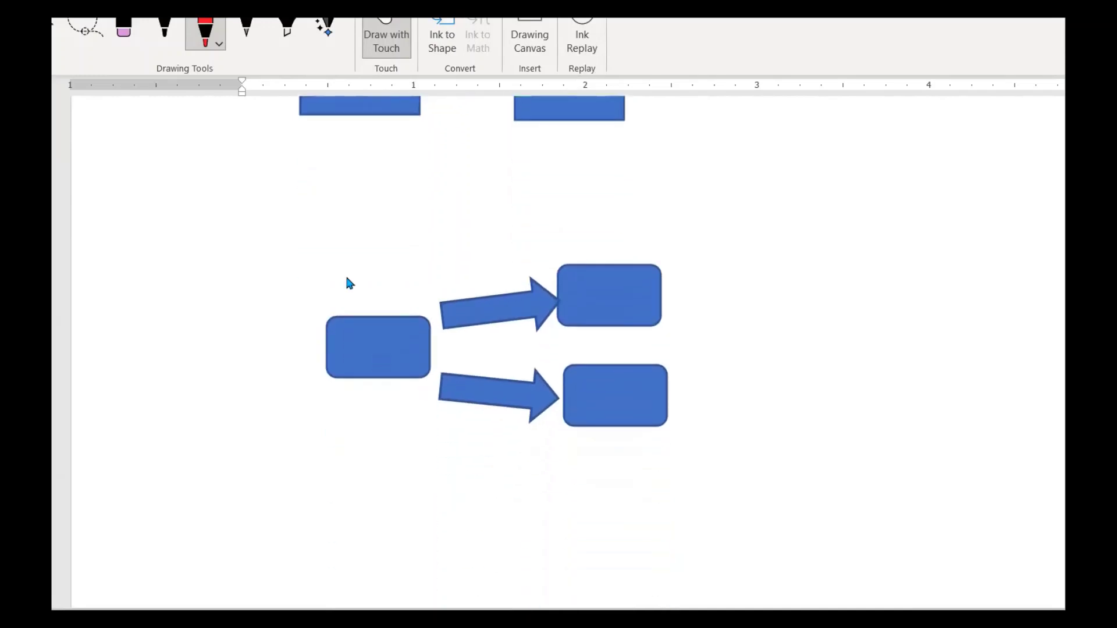
mouse_move(303, 294)
left_mouse_down()
mouse_move(423, 313)
mouse_move(441, 423)
mouse_move(310, 399)
mouse_move(311, 297)
left_mouse_up()
left_click_drag(397, 300, 568, 273)
mouse_move(412, 409)
left_mouse_down()
mouse_move(581, 428)
mouse_move(563, 419)
left_mouse_up()
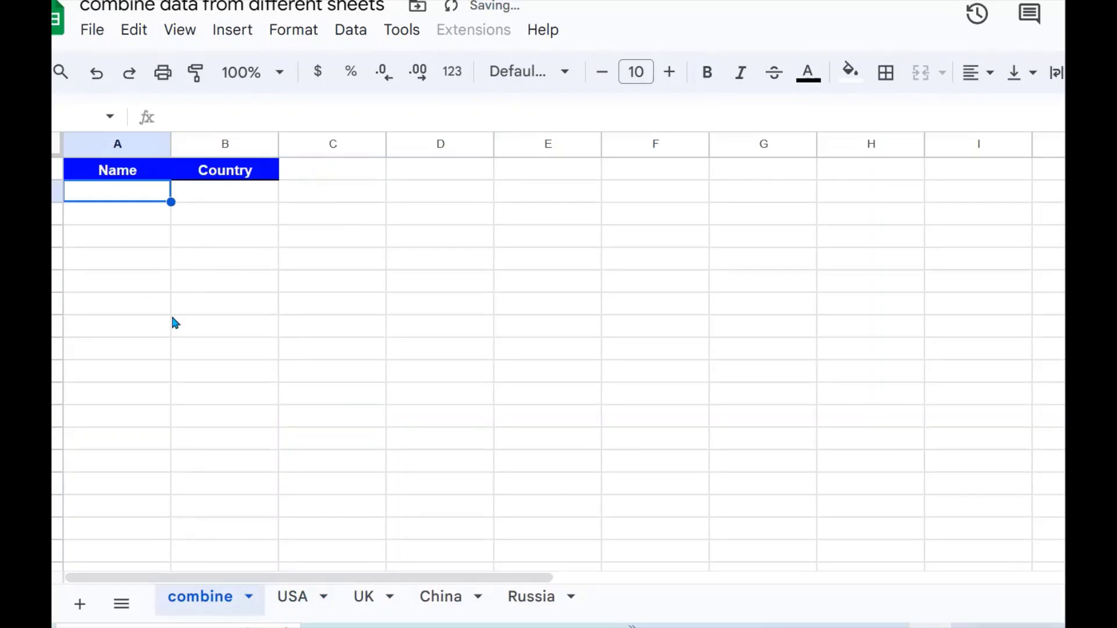
Abandon a stray formula in A7 and start typing ={{ in combine!A2
left_click(163, 305)
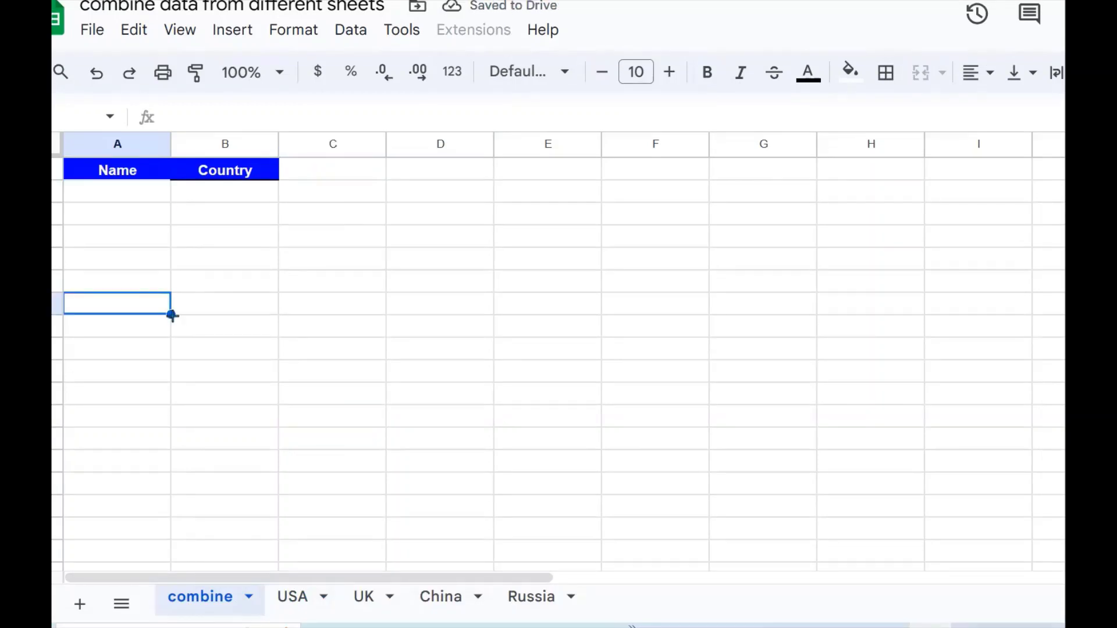
type("=")
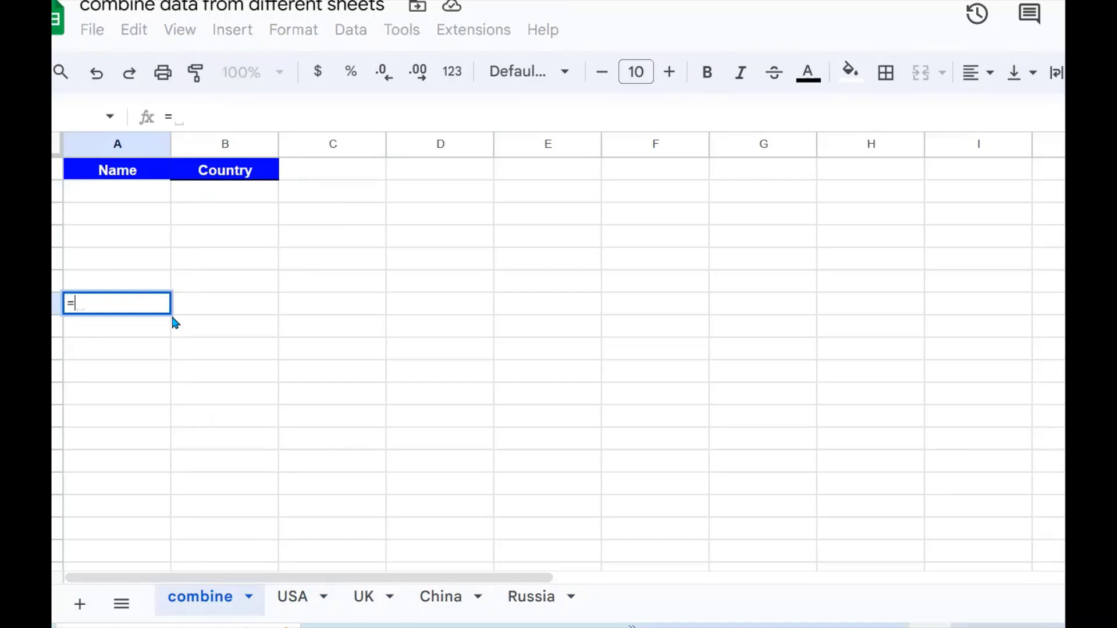
key("Escape")
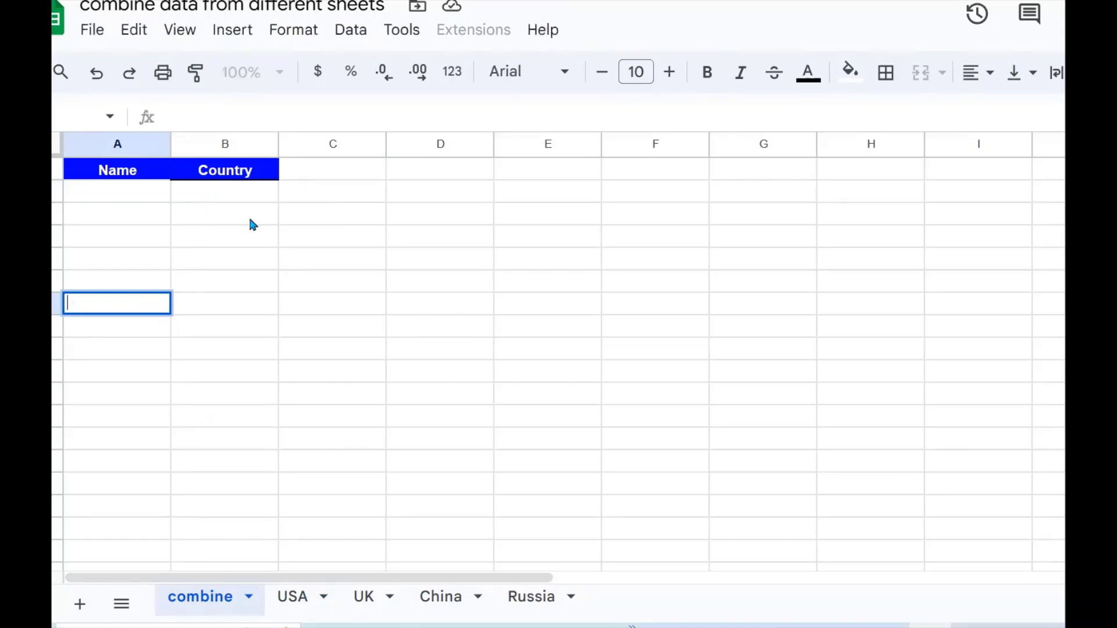
left_click(247, 215)
left_click(139, 196)
type("=")
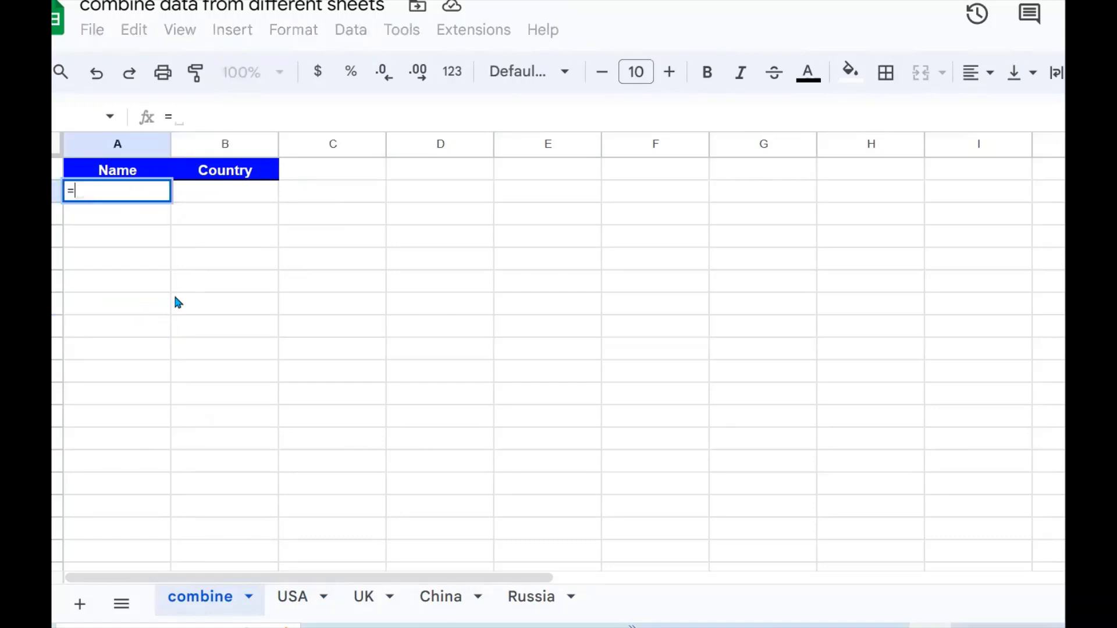
type("{")
type("{")
Add the {USA!A2:B6} and {UK!A2:B6} ranges to the array formula
left_click(297, 597)
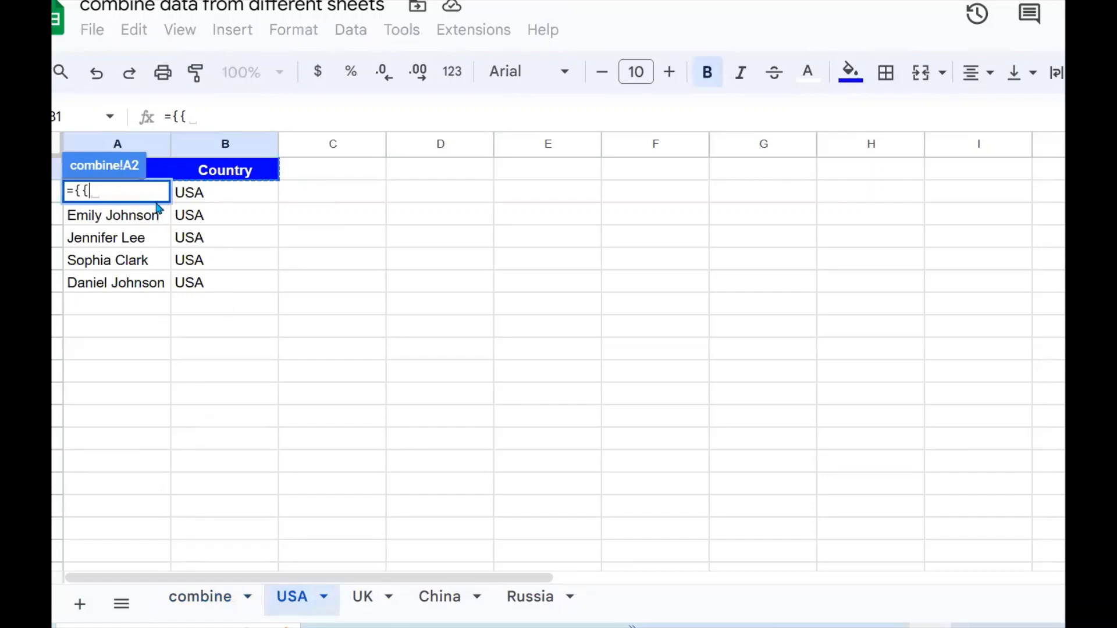
left_click_drag(126, 285, 205, 197)
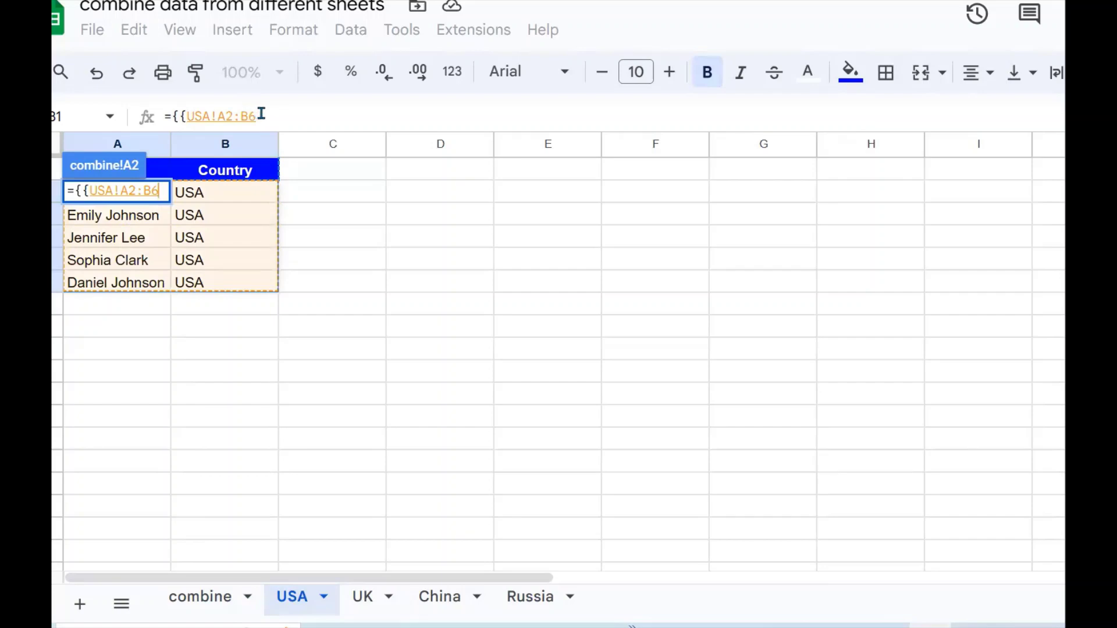
left_click(262, 117)
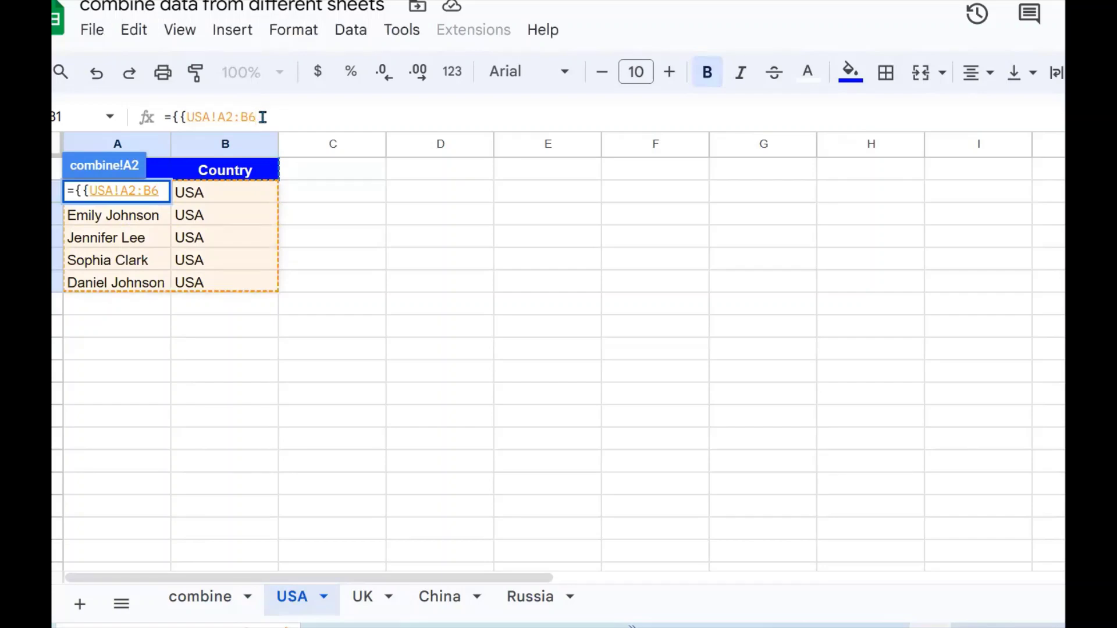
type("}")
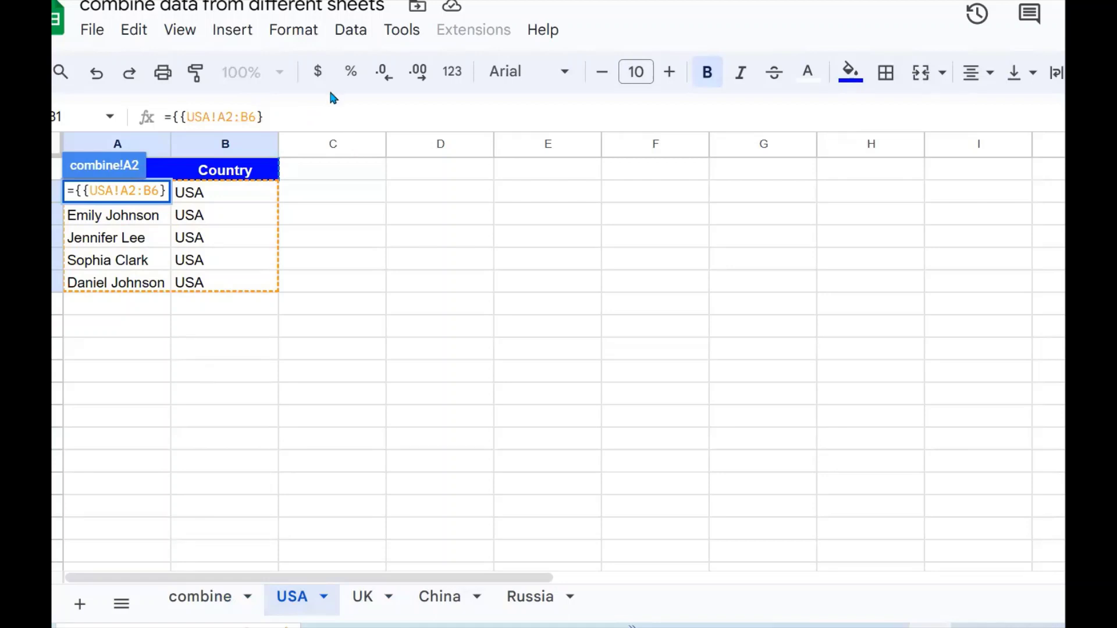
type(";")
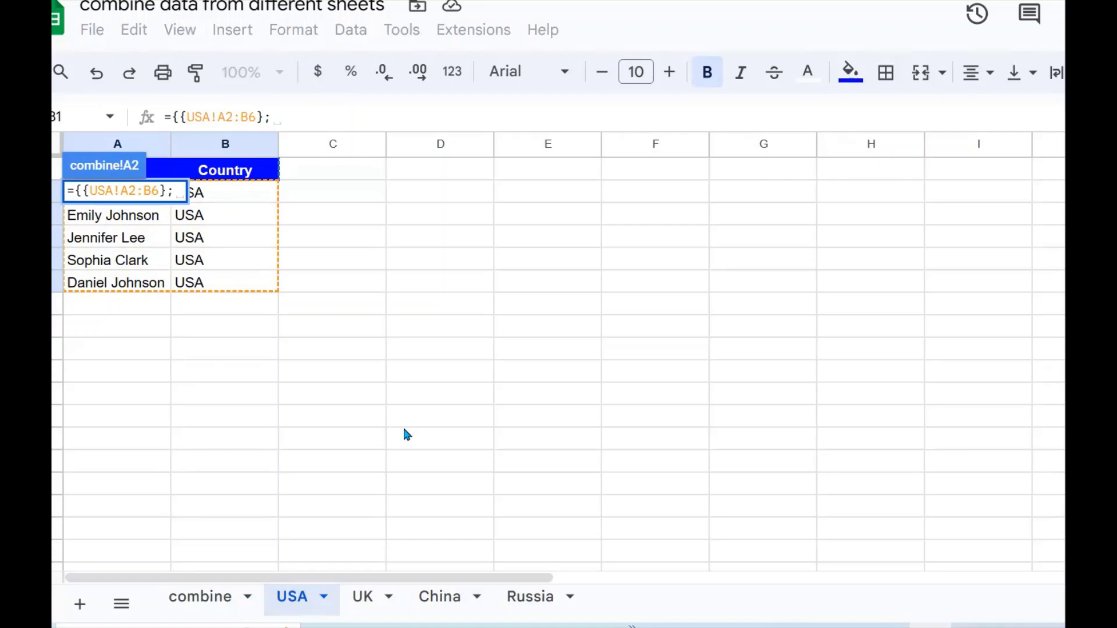
left_click(363, 596)
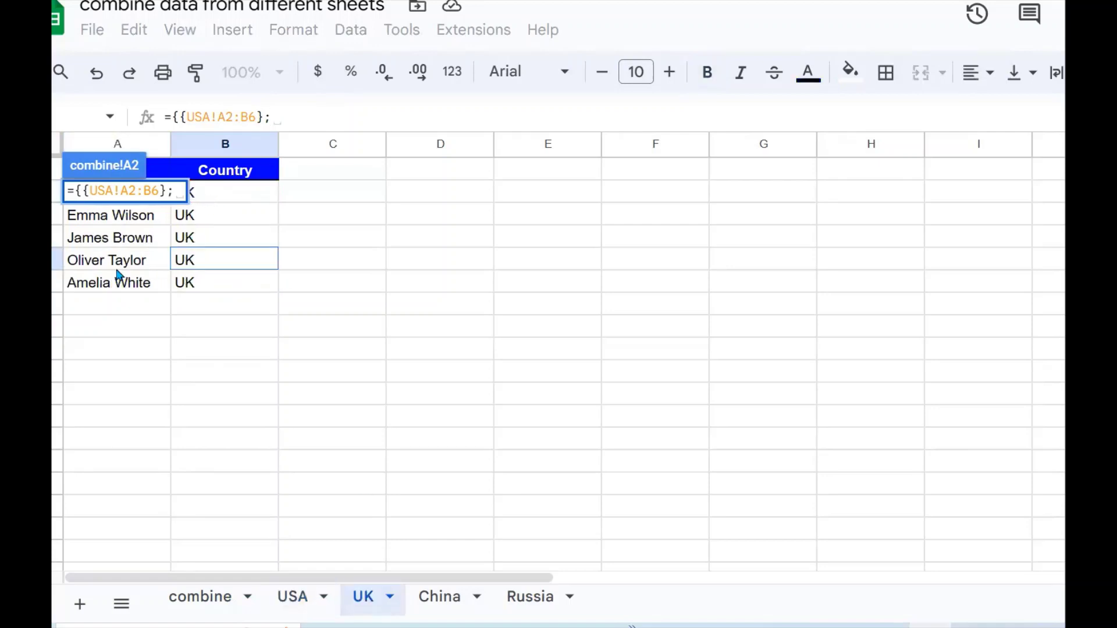
left_click_drag(108, 284, 218, 197)
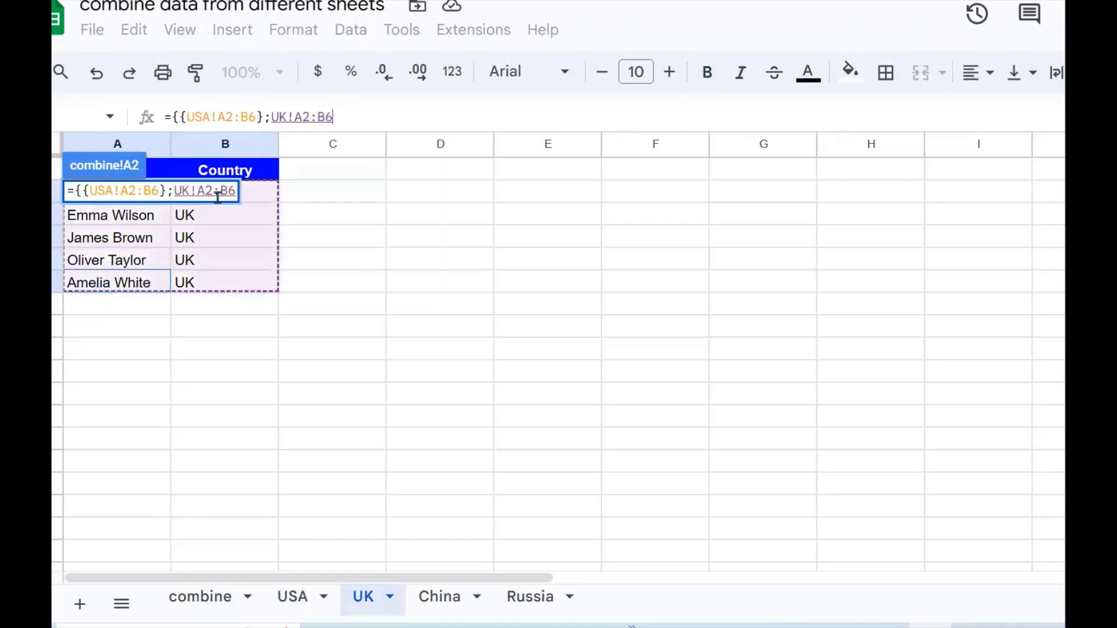
left_click(271, 119)
type("{")
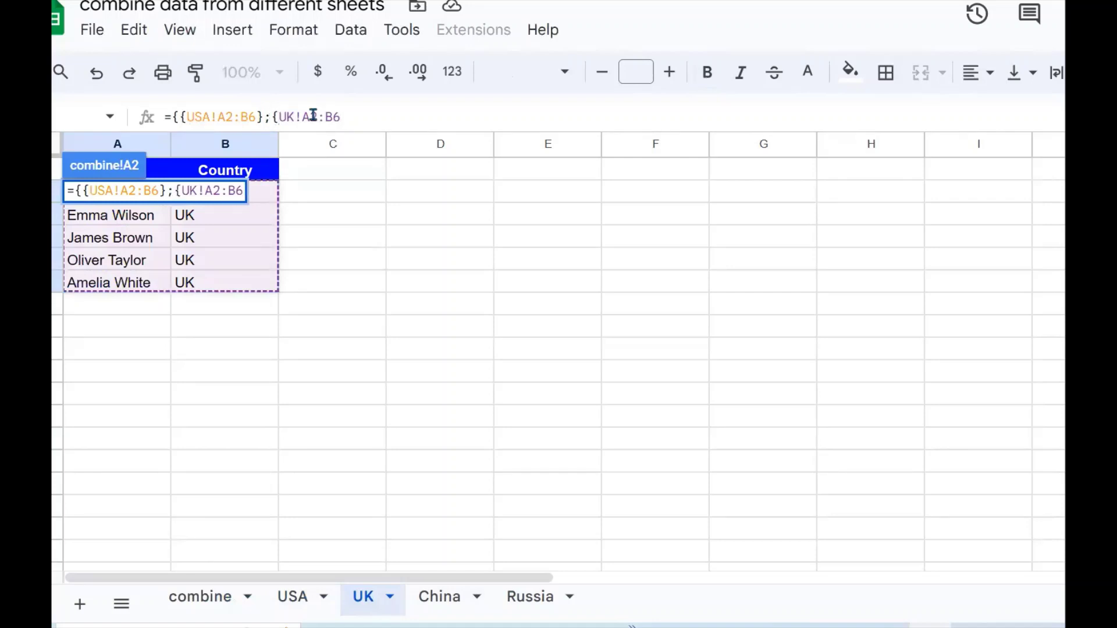
left_click(341, 116)
type("};")
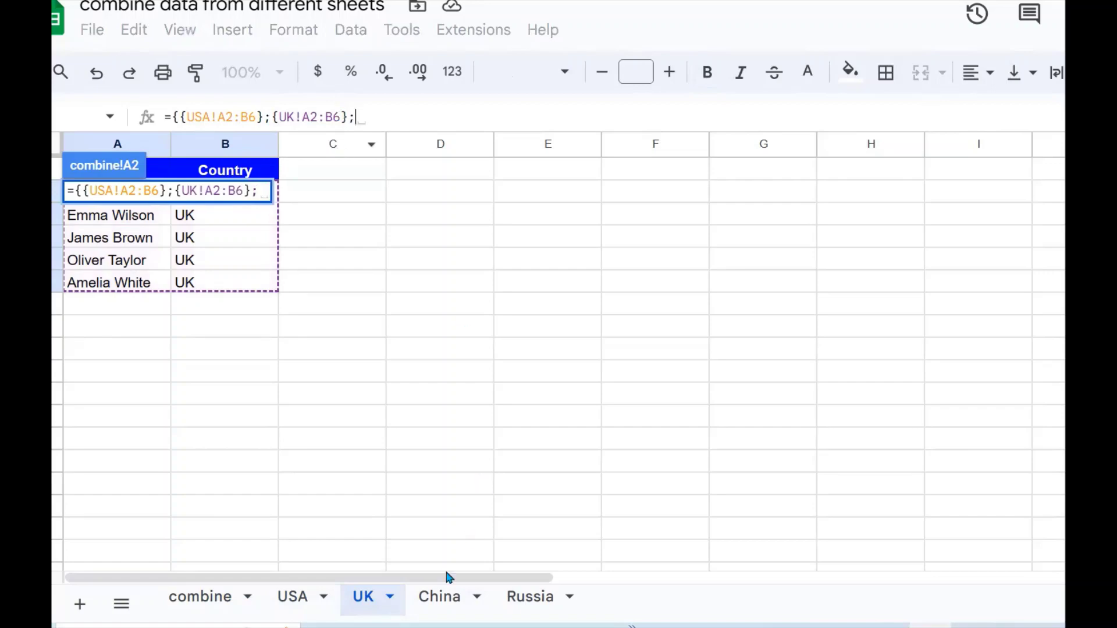
Append {China!A2:B5} and {Russia!A2:B6}, close the outer brace and enter the formula
left_click(442, 597)
left_click_drag(160, 265, 251, 193)
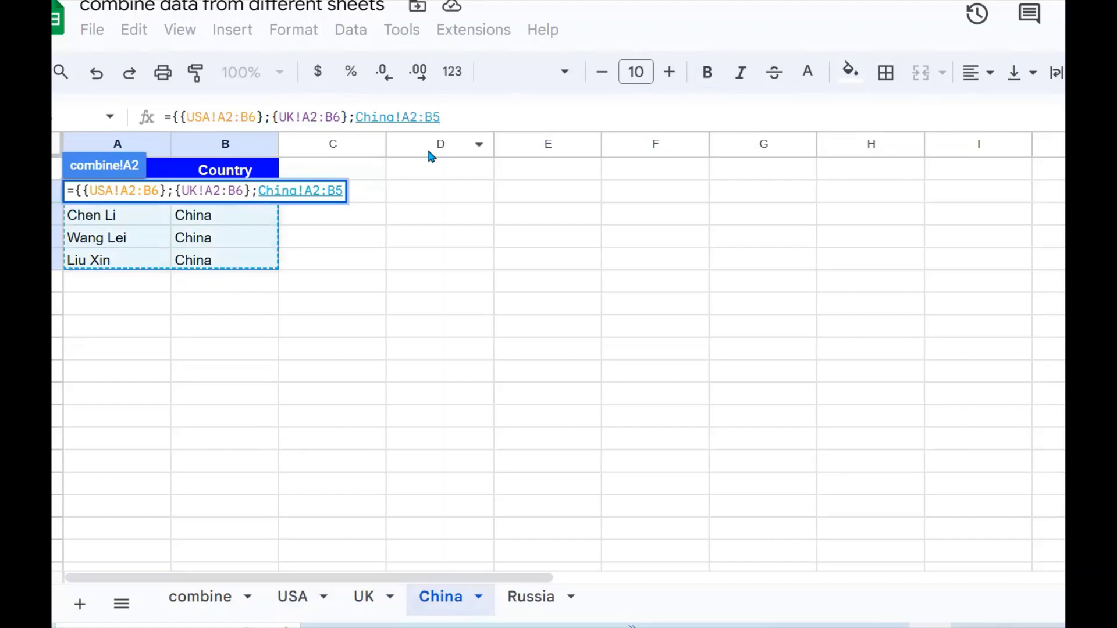
left_click(356, 117)
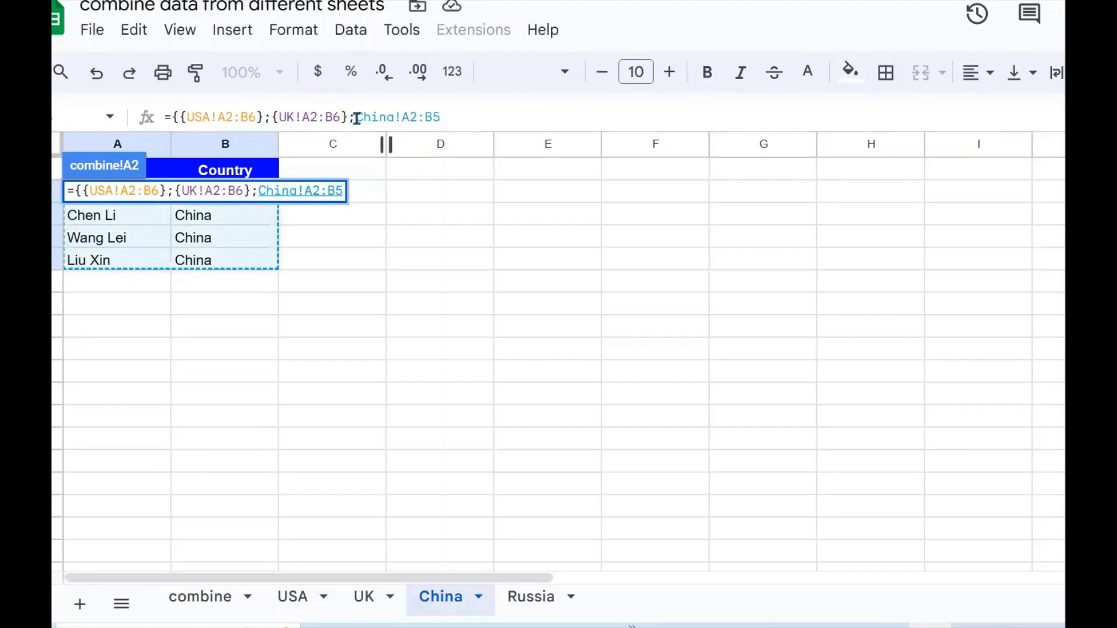
type("{")
type("}")
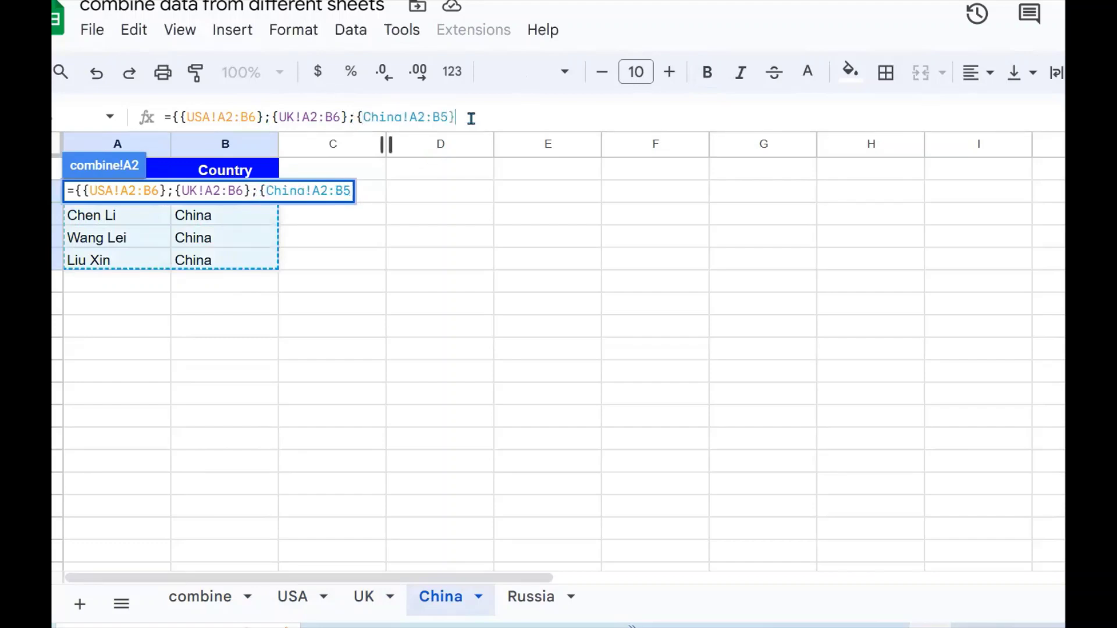
type(";")
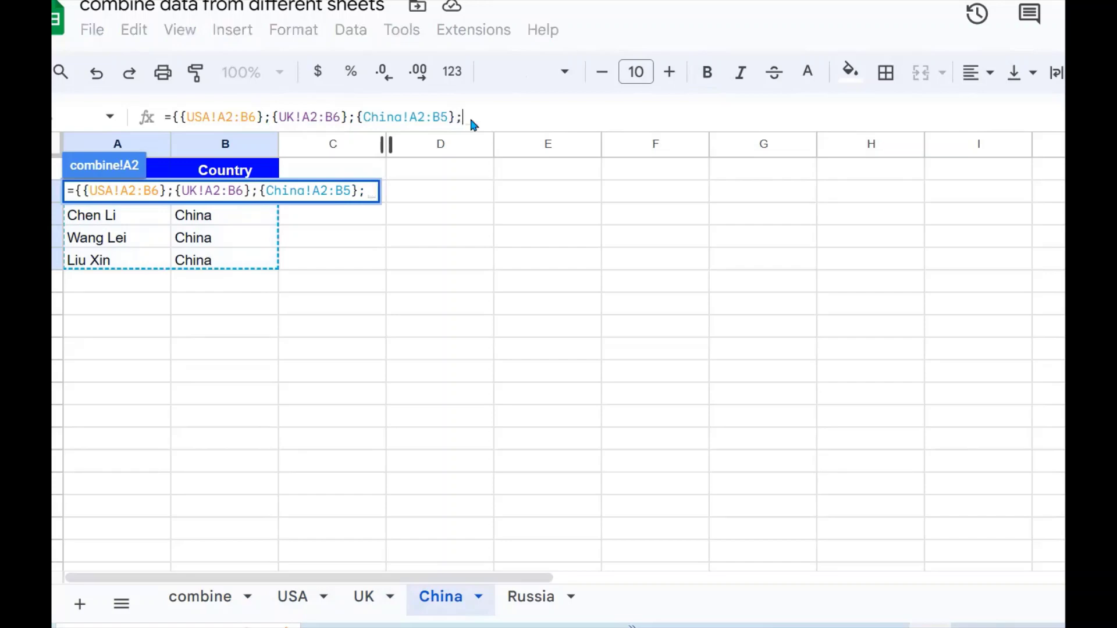
left_click(536, 603)
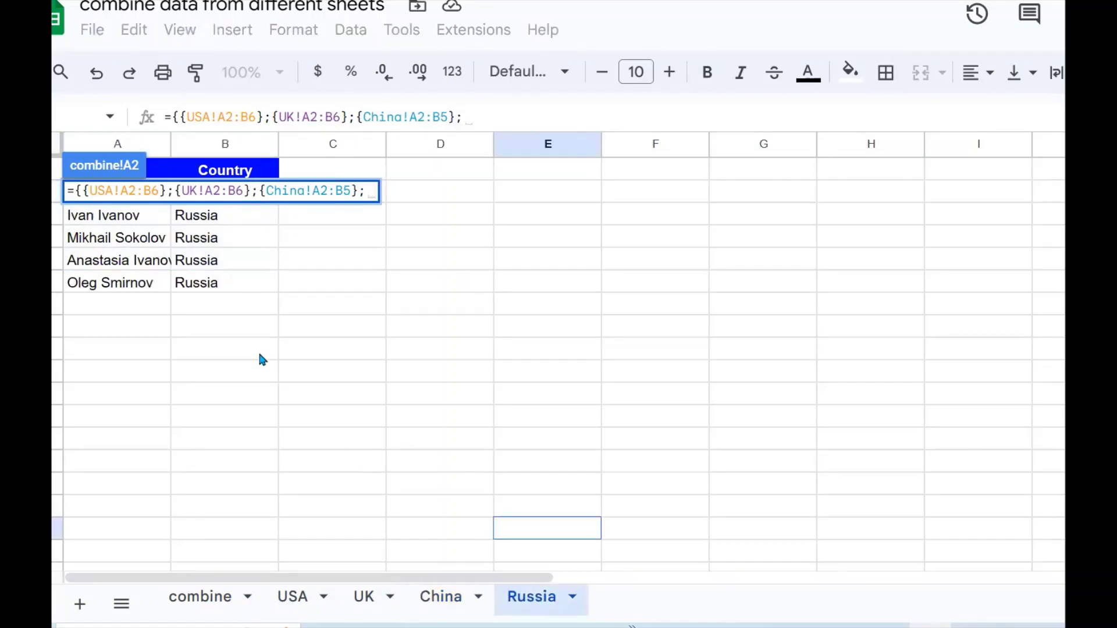
mouse_move(110, 282)
left_mouse_down()
mouse_move(217, 259)
mouse_move(225, 192)
left_mouse_up()
type("}")
left_click(465, 121)
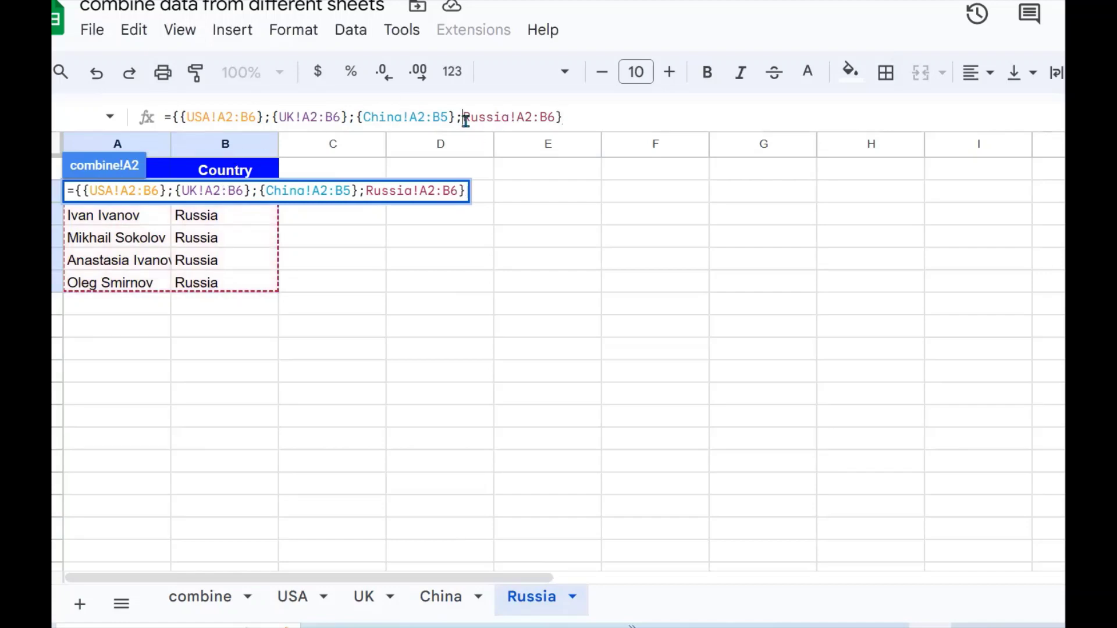
type("{")
left_click(598, 121)
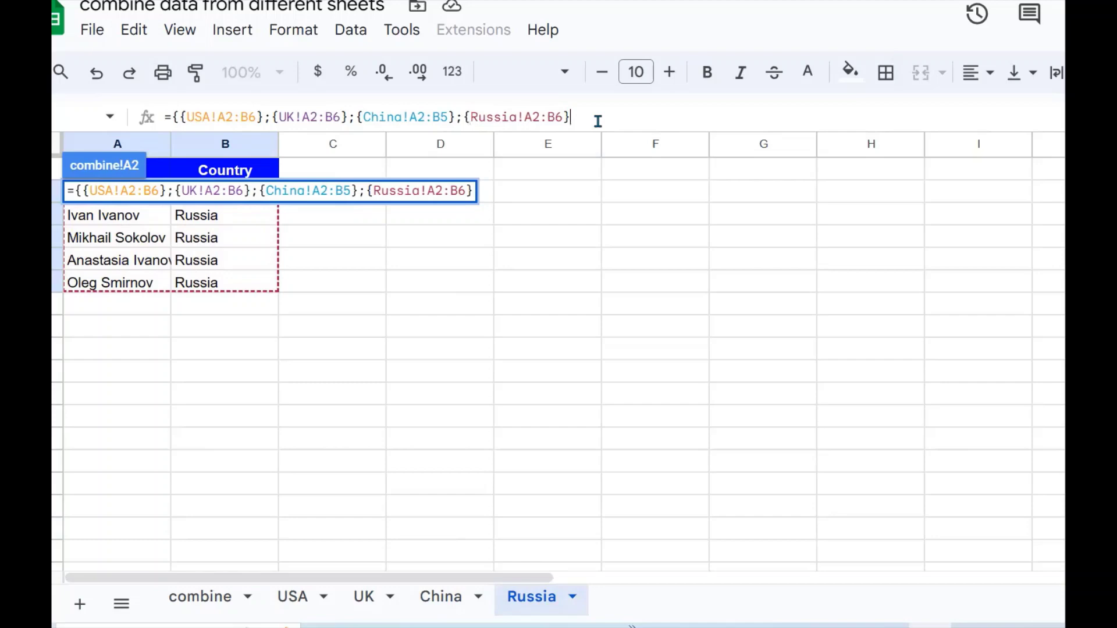
type("}")
key("BackSpace")
type("}")
key("Return")
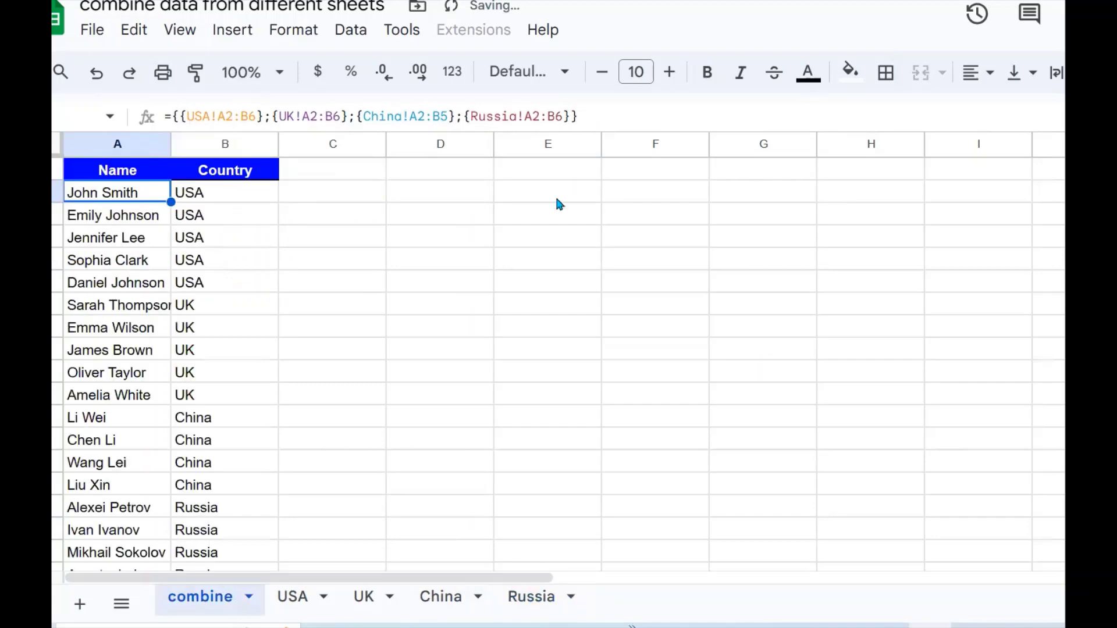
Copy the Name and Country headers from A1:B1 into D1:E1, then move to D2
left_click(382, 291)
left_click_drag(152, 216, 211, 350)
left_click_drag(158, 193, 242, 7)
left_click_drag(145, 170, 247, 184)
key("ctrl+c")
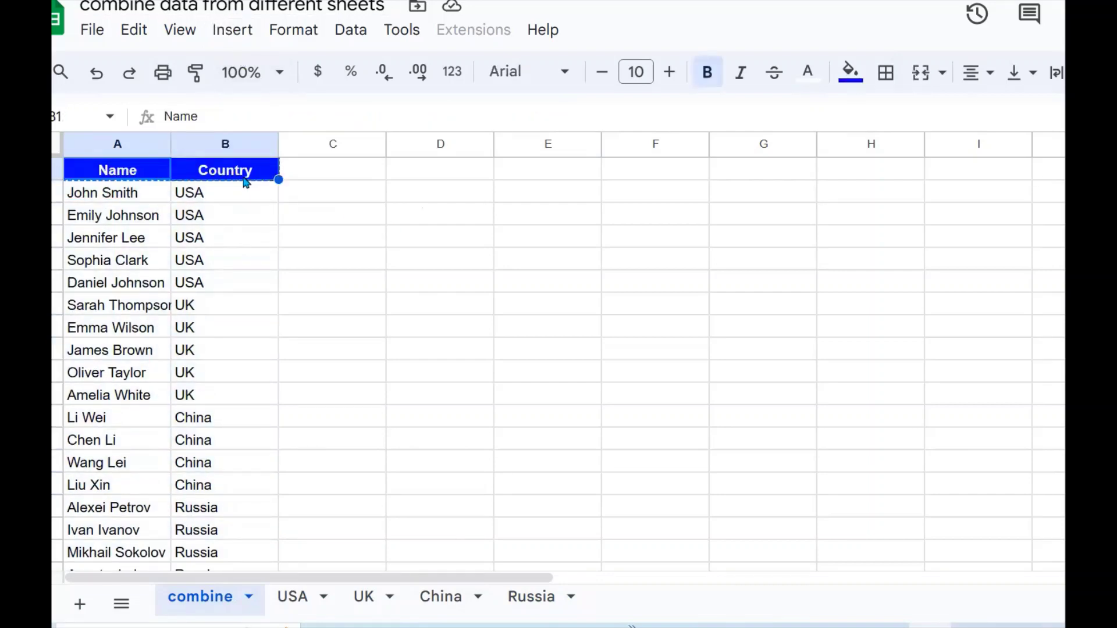
left_click(430, 174)
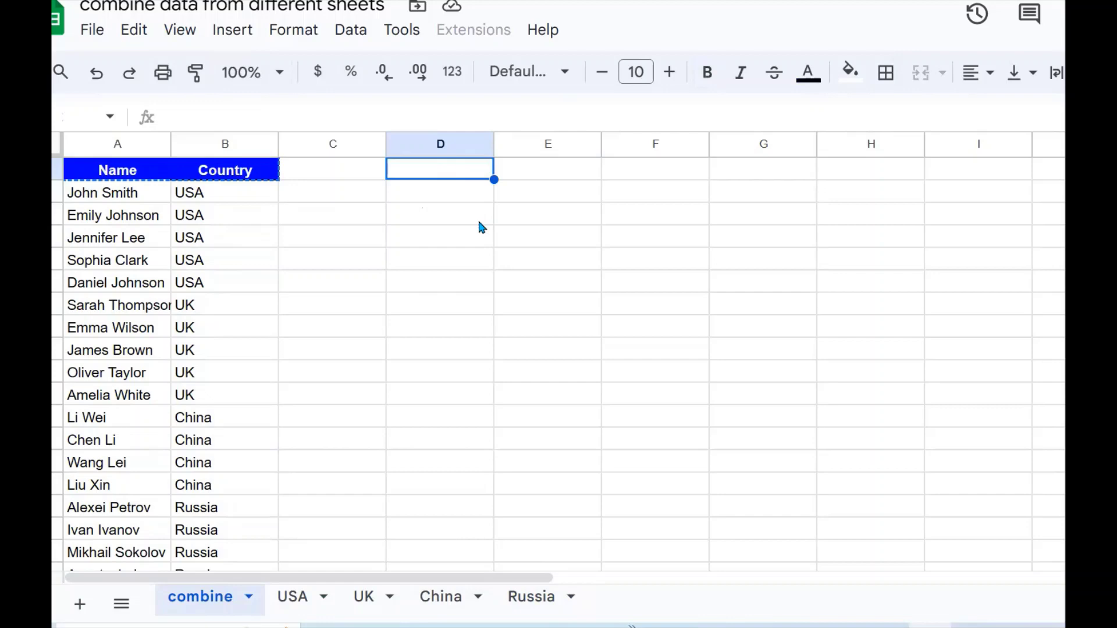
key("ctrl+v")
key("Down")
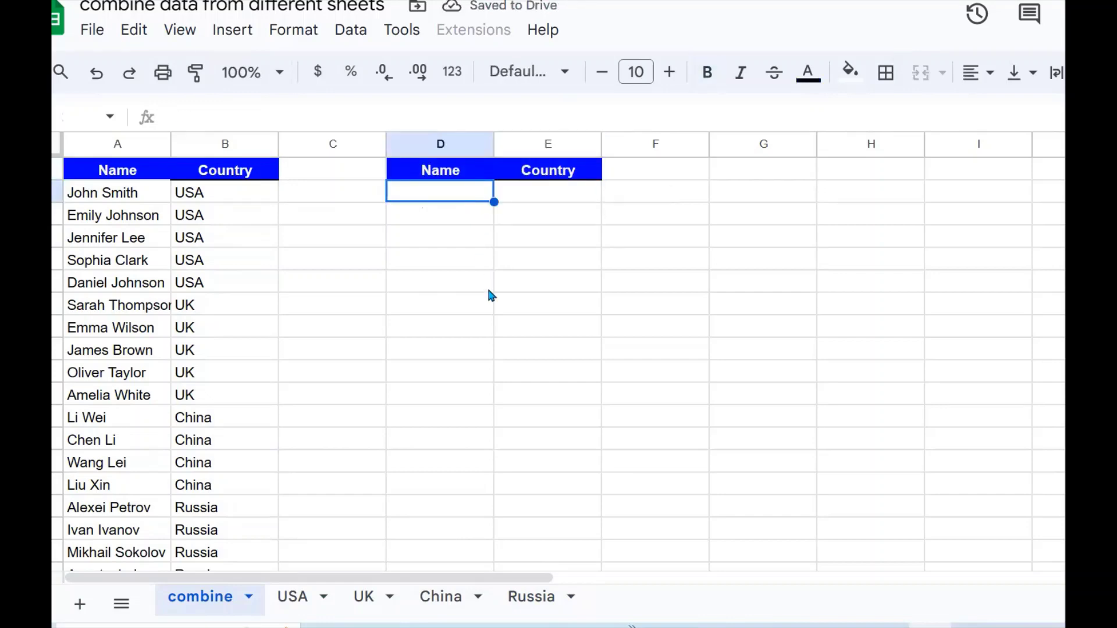
Start =query({USA!A2:B6; in combine!D2
type("=qu")
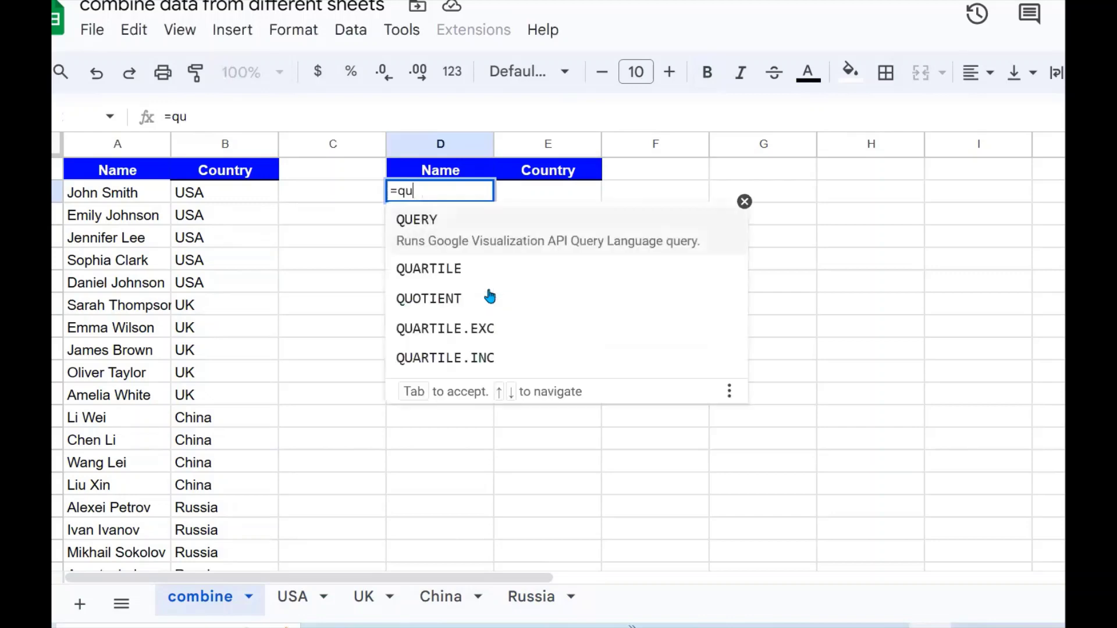
type("ery(")
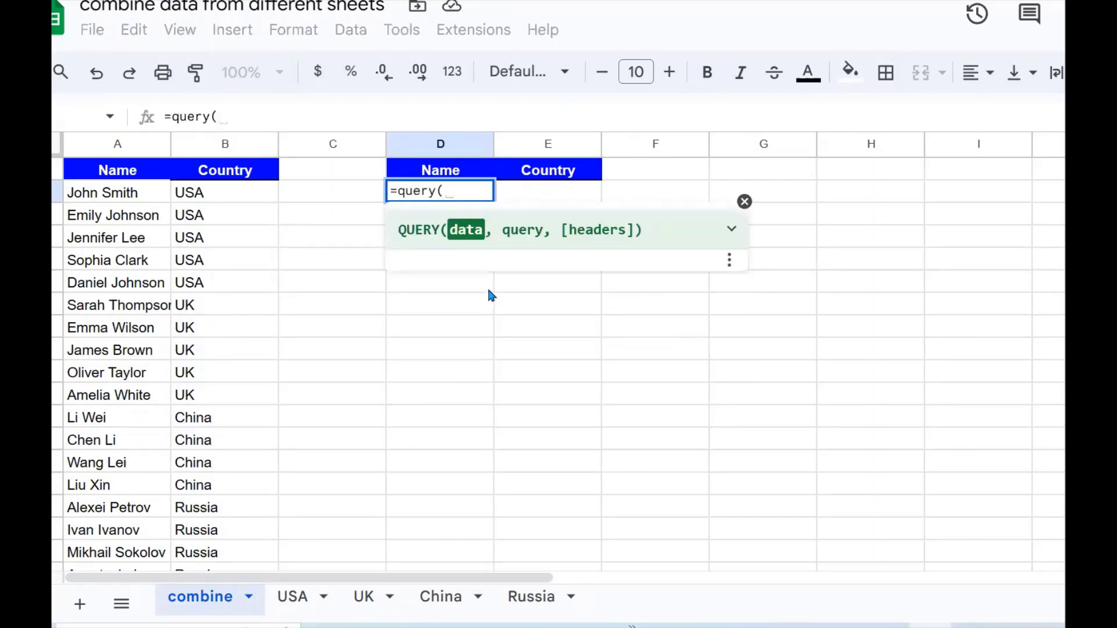
left_click_drag(349, 445, 295, 605)
left_click(381, 447)
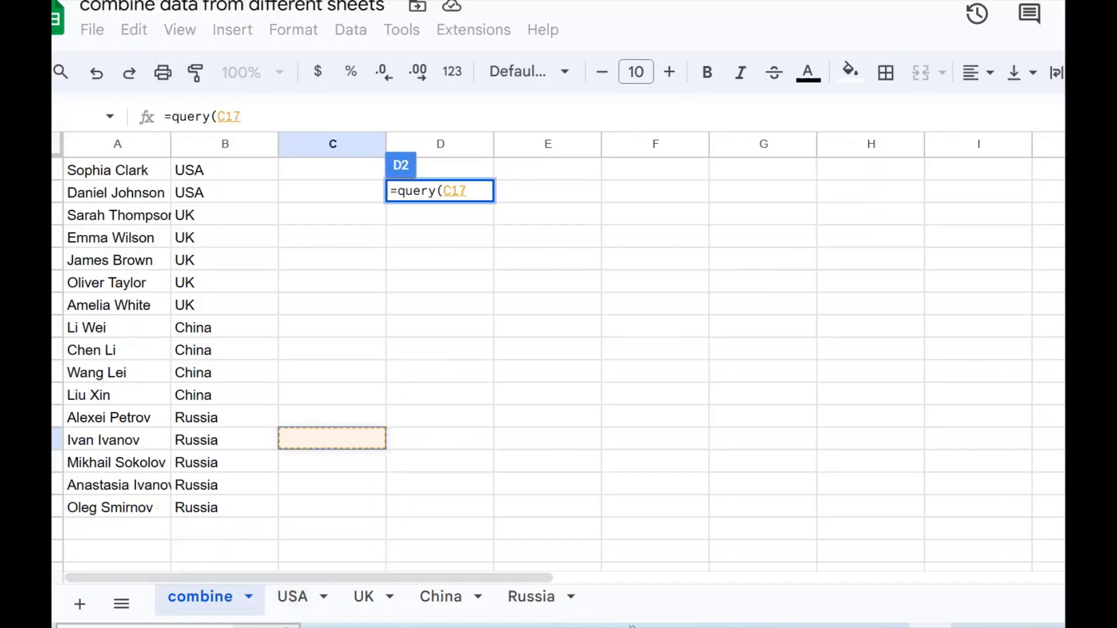
left_click(299, 602)
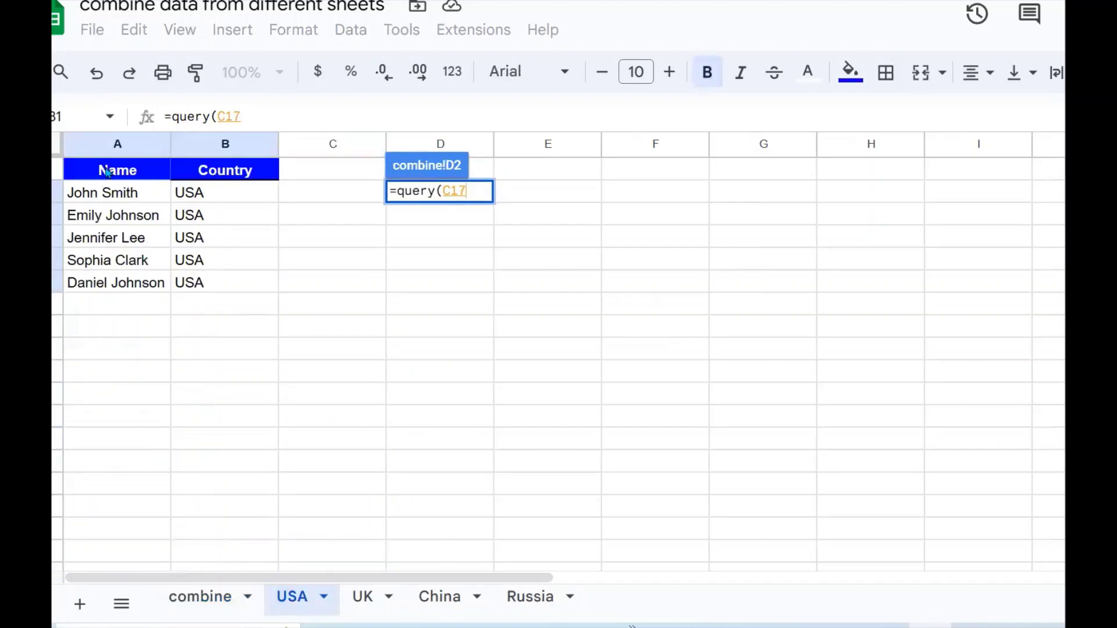
left_click_drag(102, 196, 206, 287)
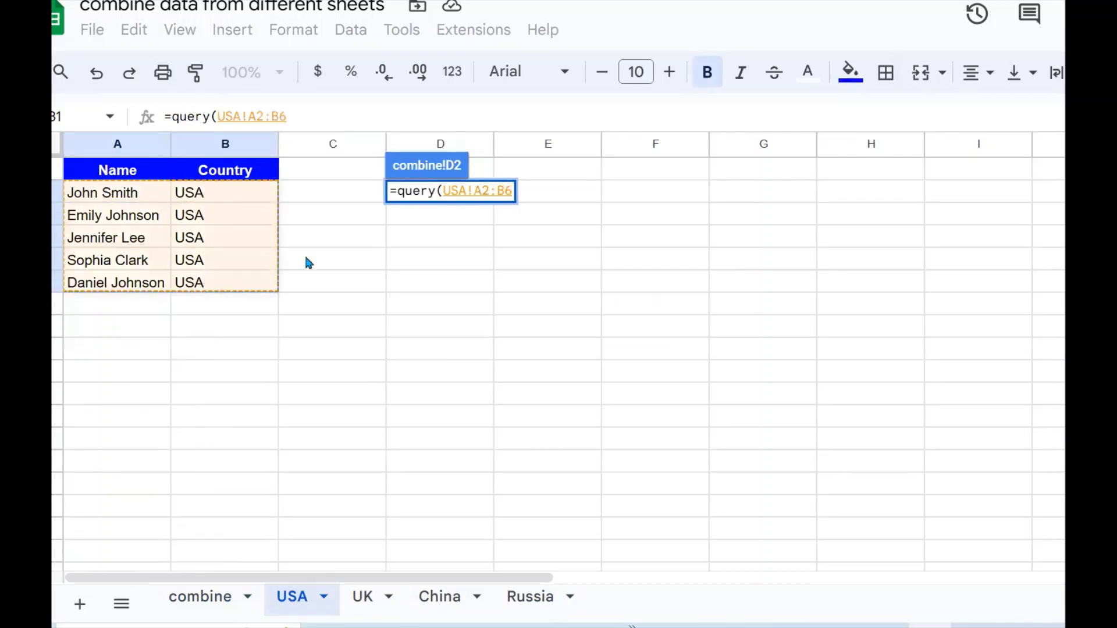
type(",")
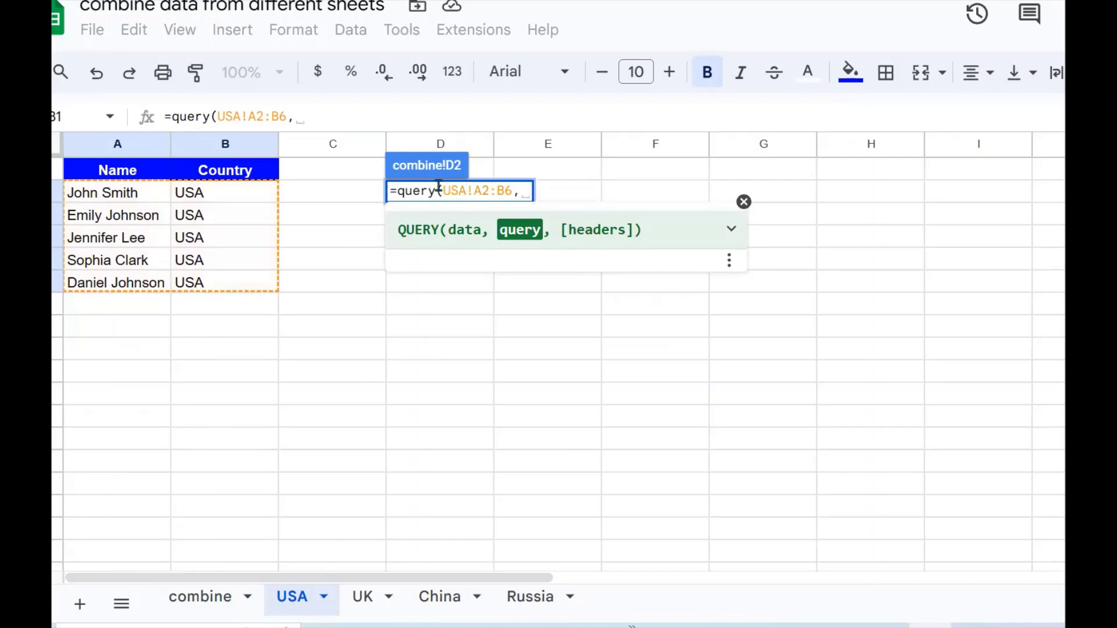
left_click(443, 192)
type("{")
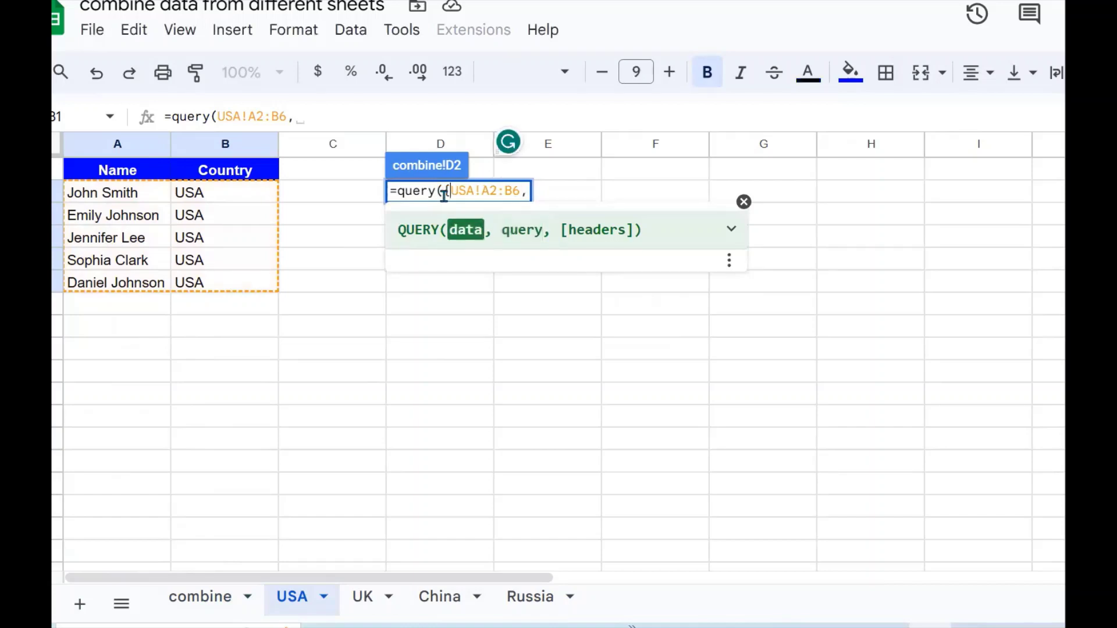
left_click(523, 194)
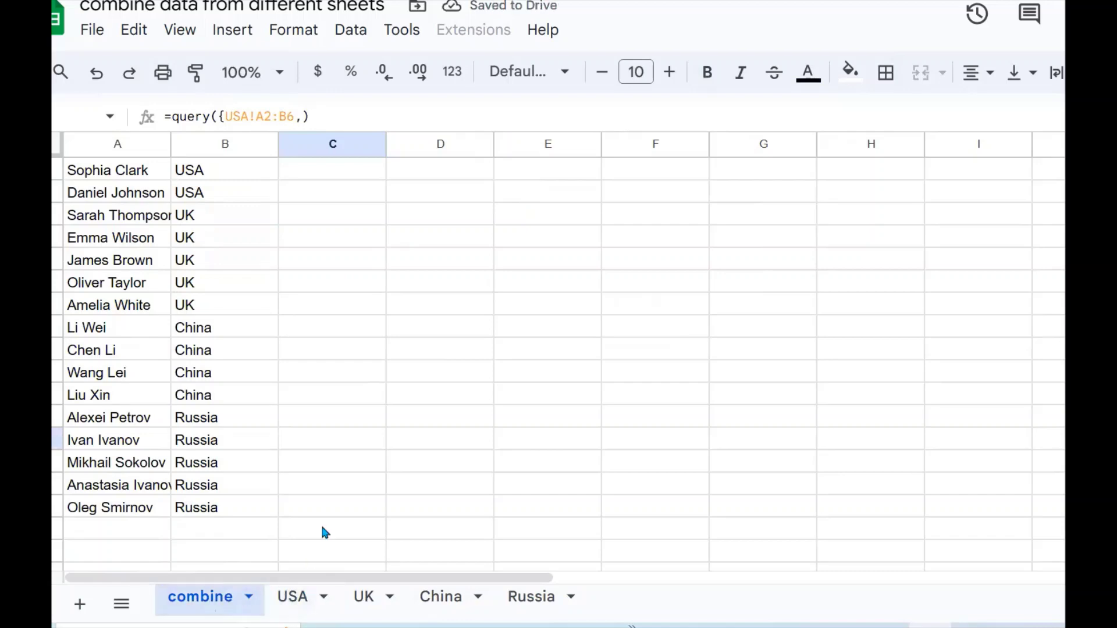
left_click(313, 119)
key("BackSpace")
key("BackSpace")
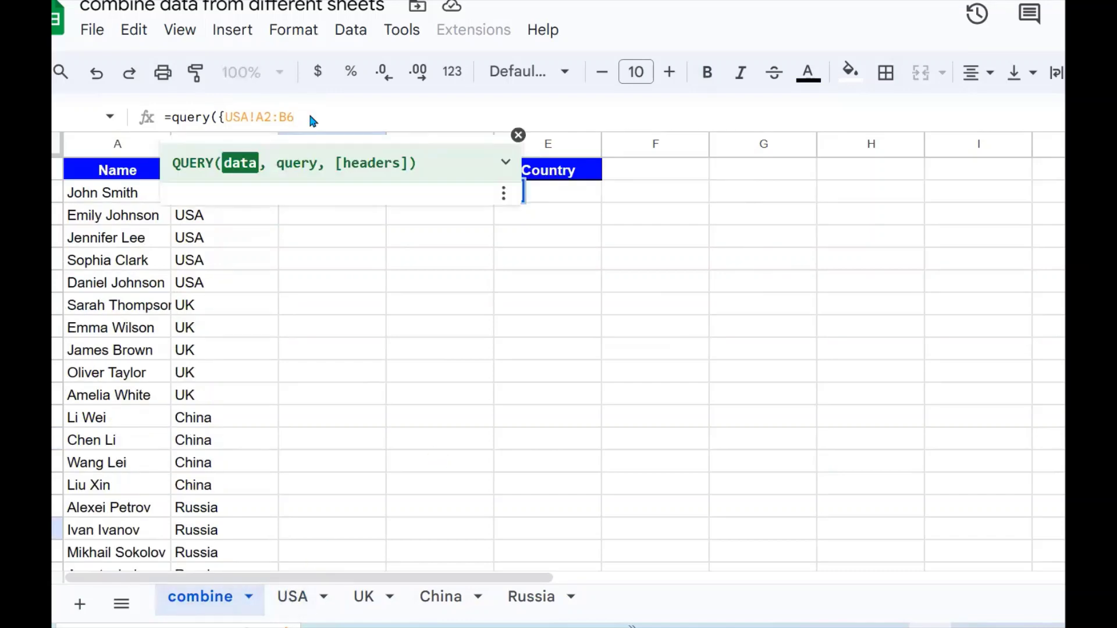
type(";")
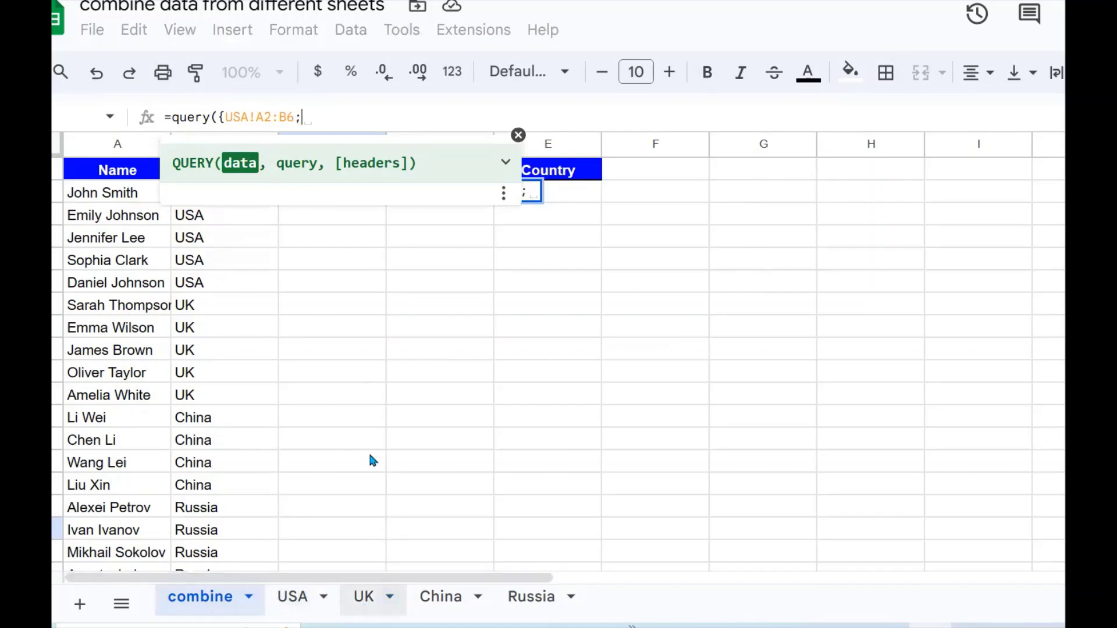
Add UK!A2:B6, China!A2:B5 and Russia!A2:B6, finish with "SELECT *" and enter it
left_click(364, 596)
left_click_drag(163, 287, 198, 202)
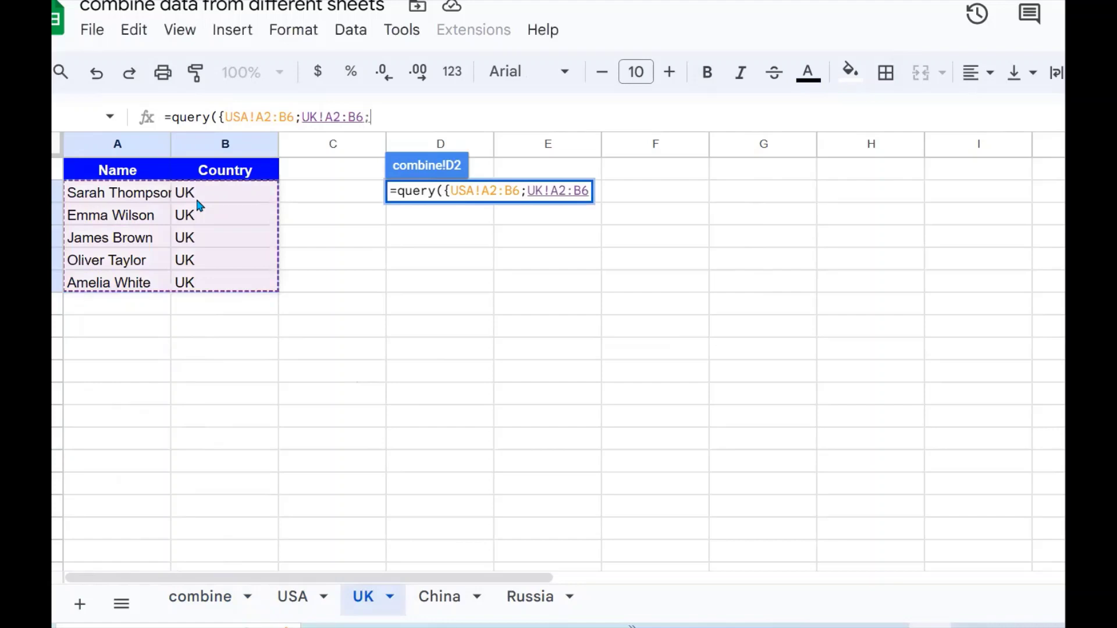
type(";")
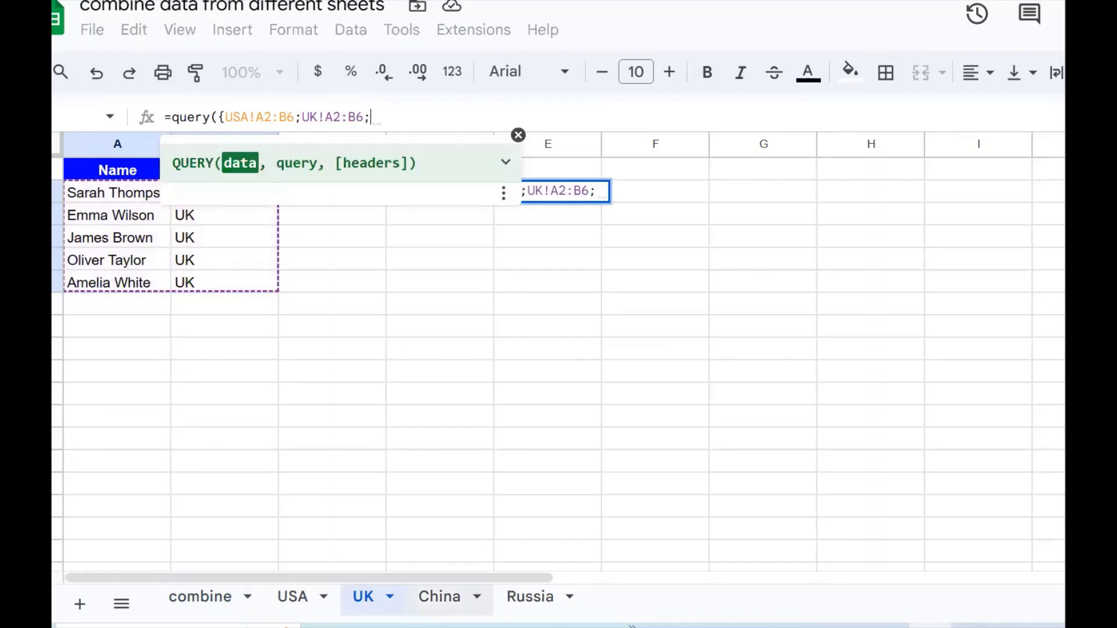
left_click(440, 596)
left_click_drag(110, 259, 223, 191)
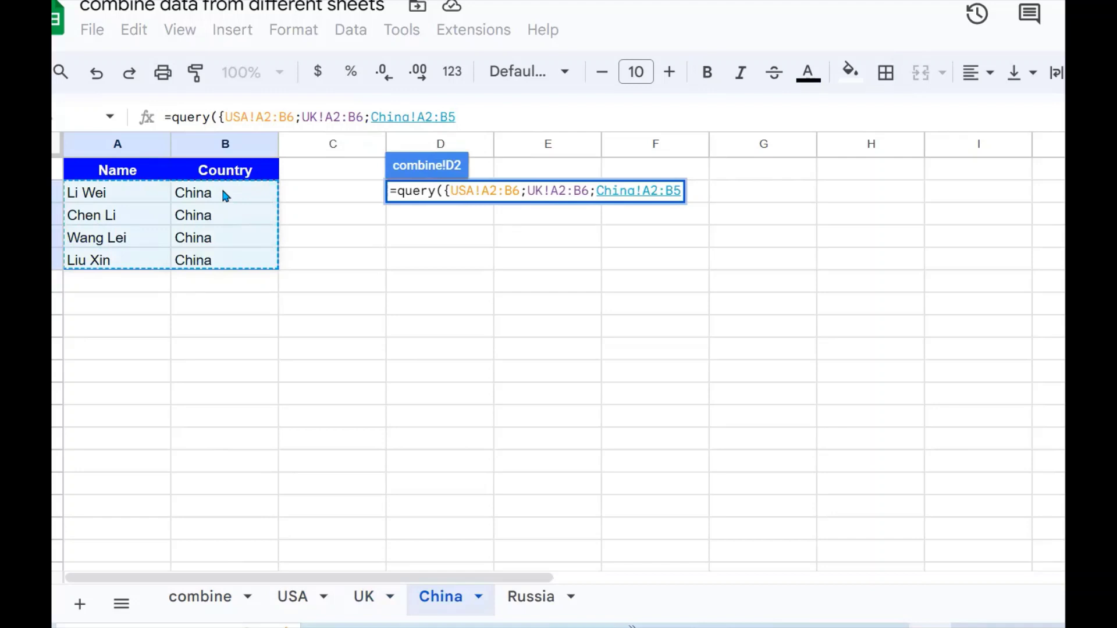
type(";")
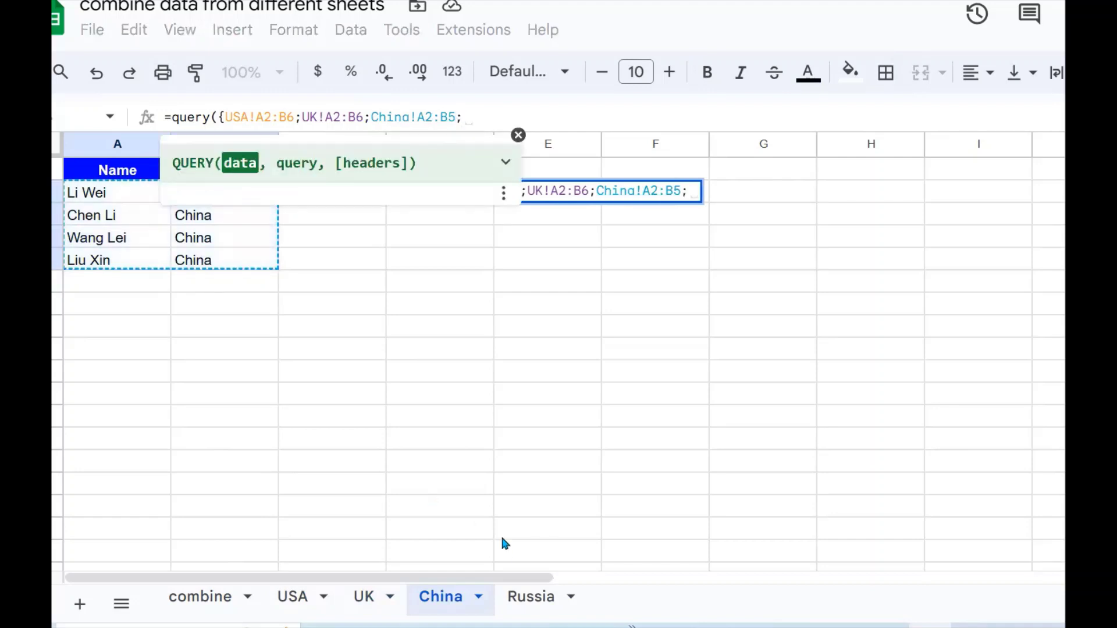
left_click(531, 596)
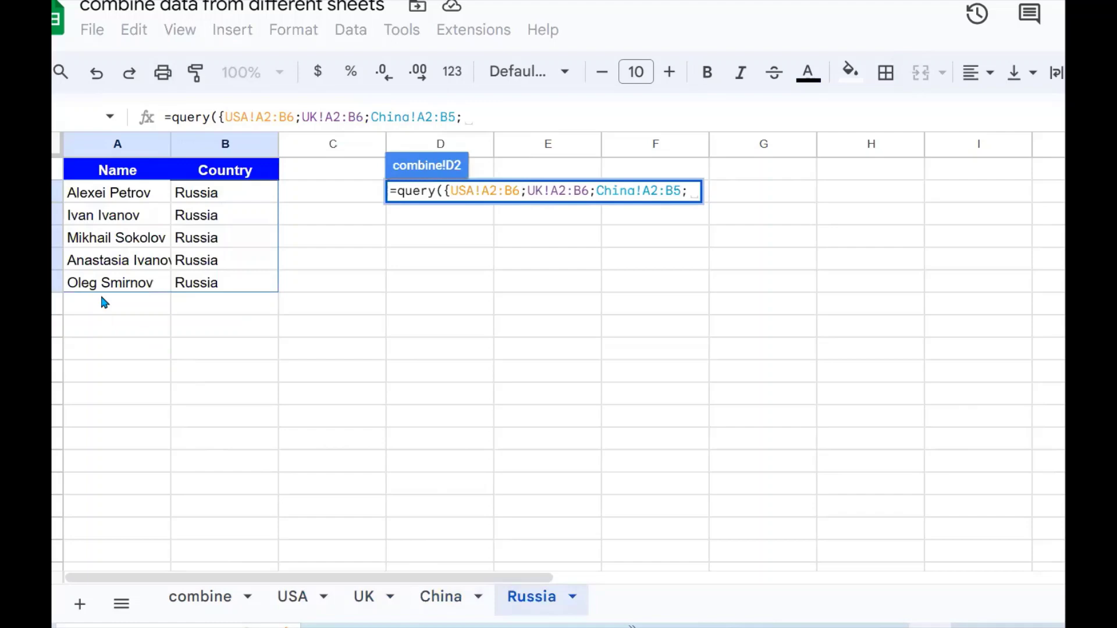
left_click_drag(102, 298, 230, 263)
left_click_drag(147, 283, 226, 195)
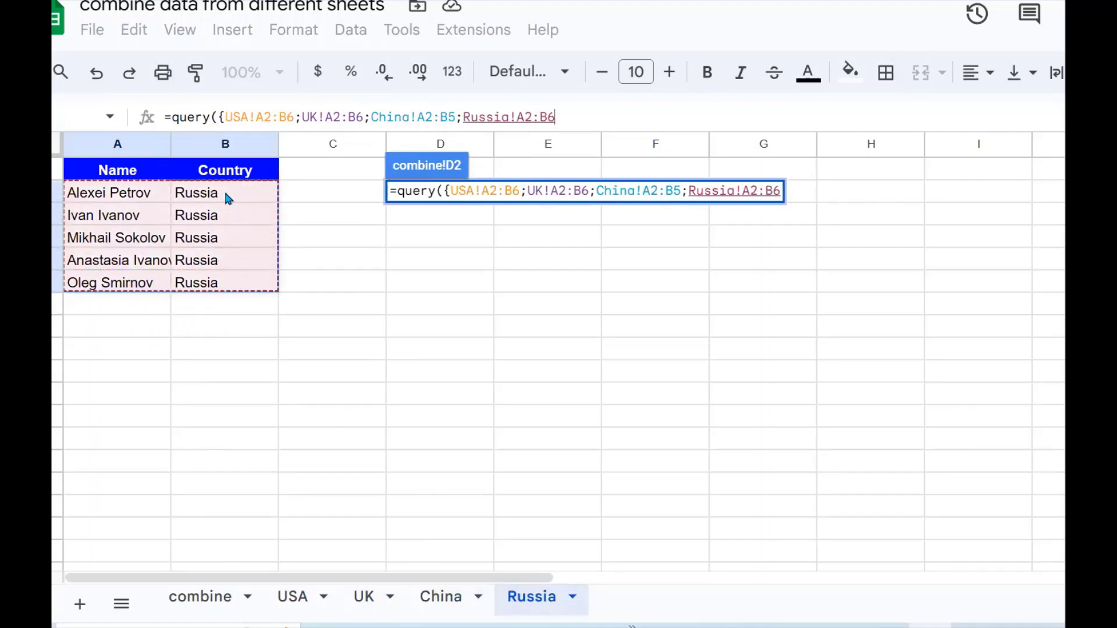
type("},")
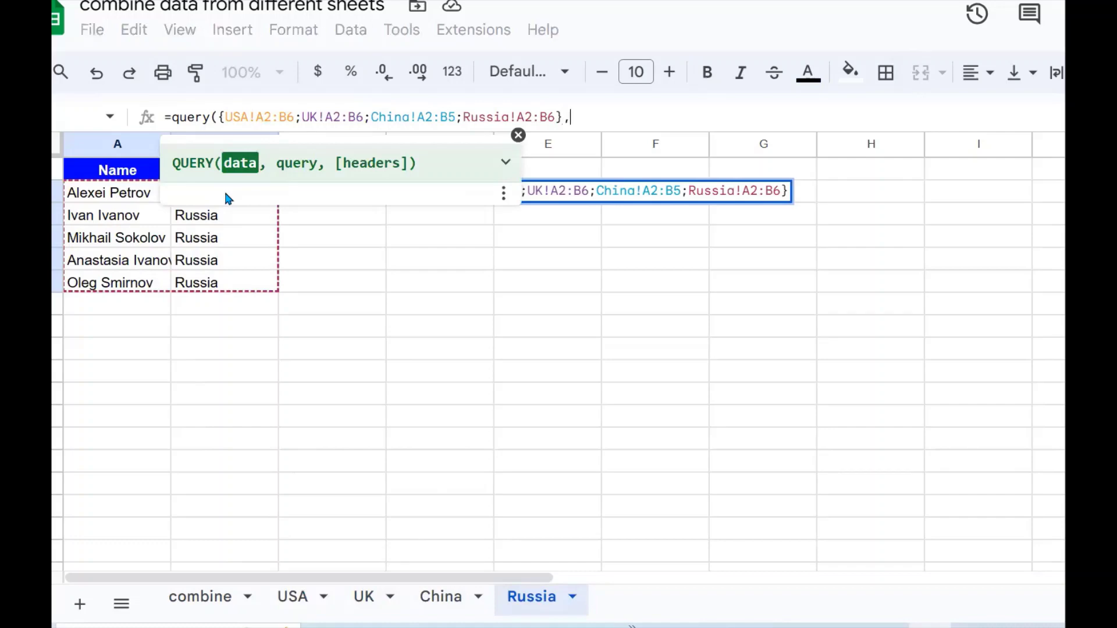
type("\"SELECT ")
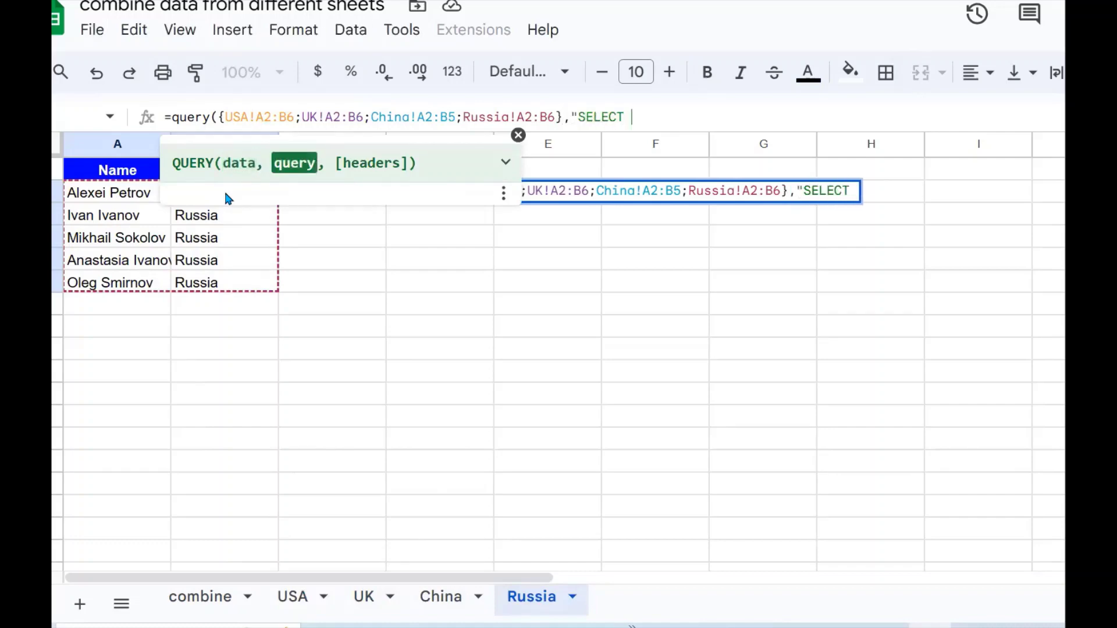
type("*")
type("\")")
key("Return")
left_click(513, 284)
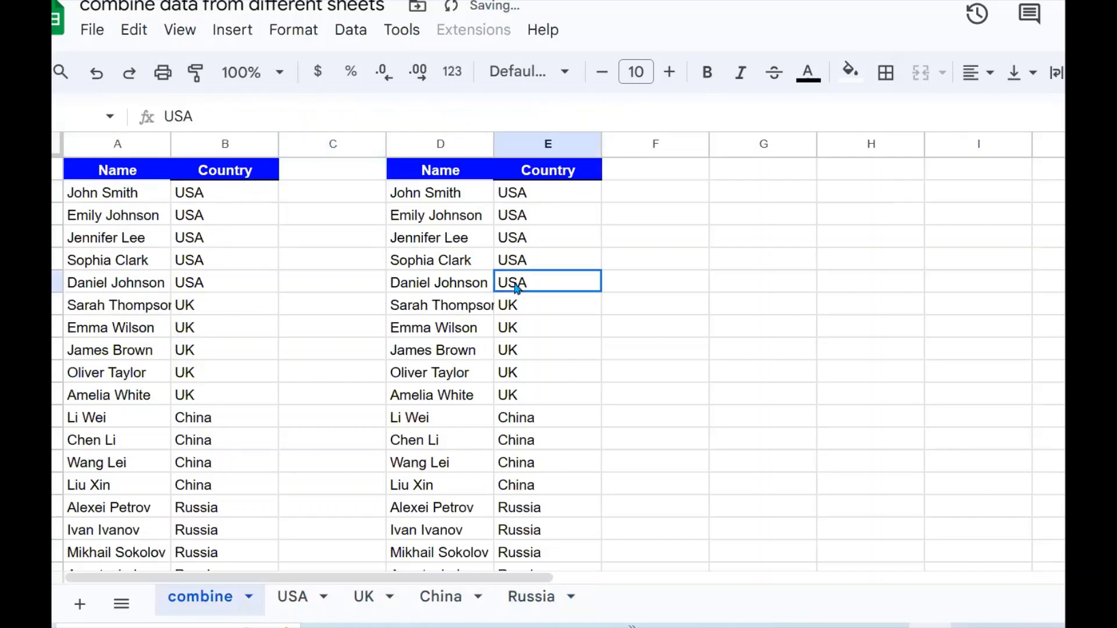
left_click(638, 278)
left_click(453, 199)
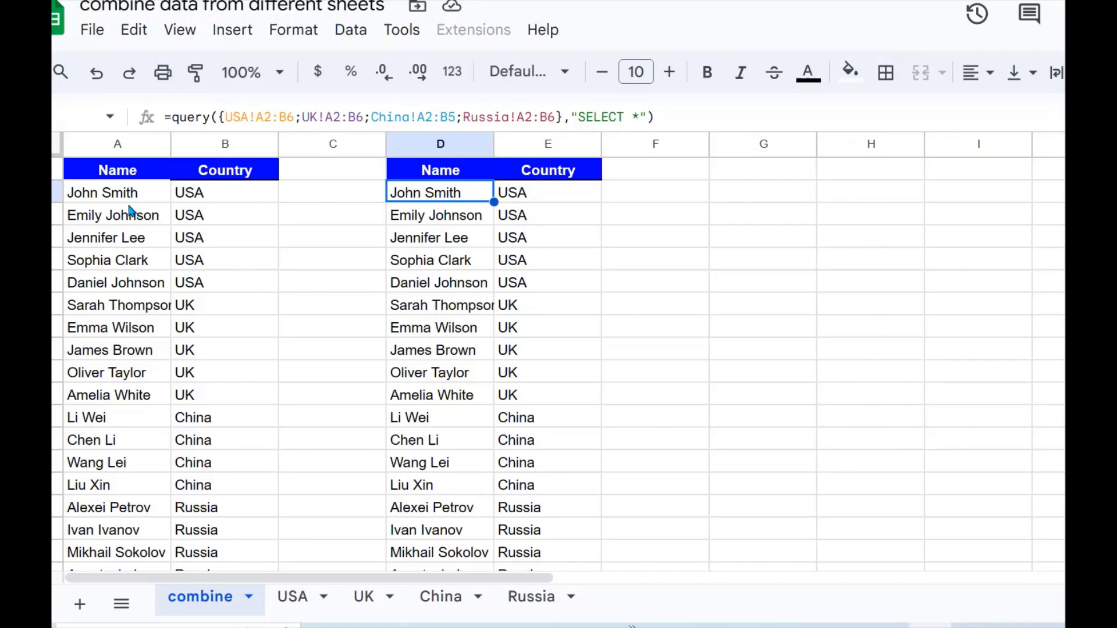
left_click(130, 210)
left_click(129, 193)
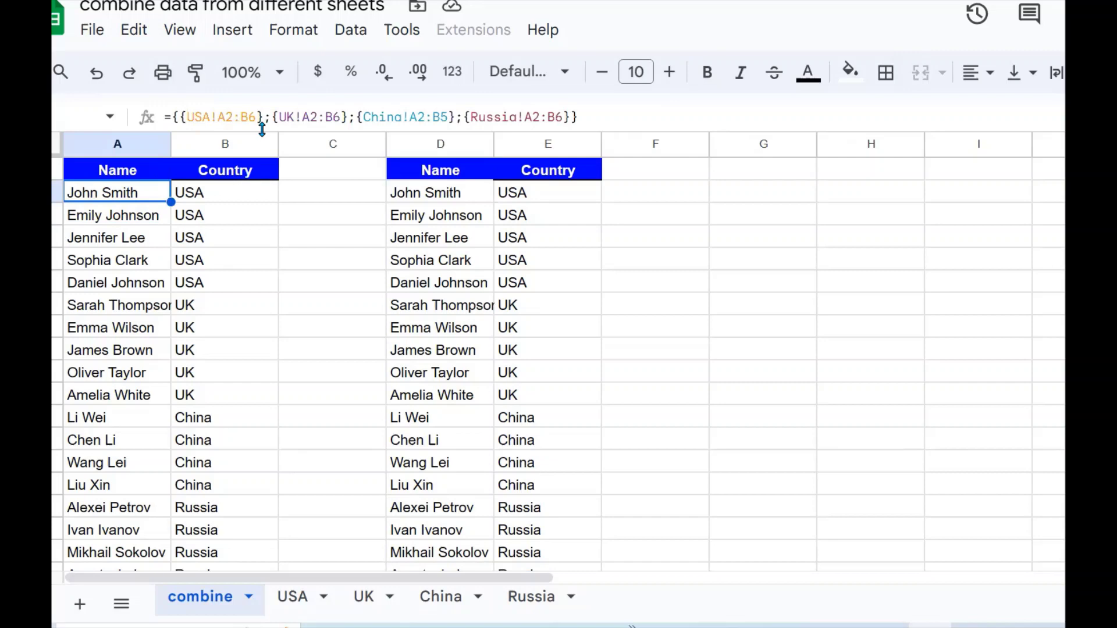
left_click(500, 194)
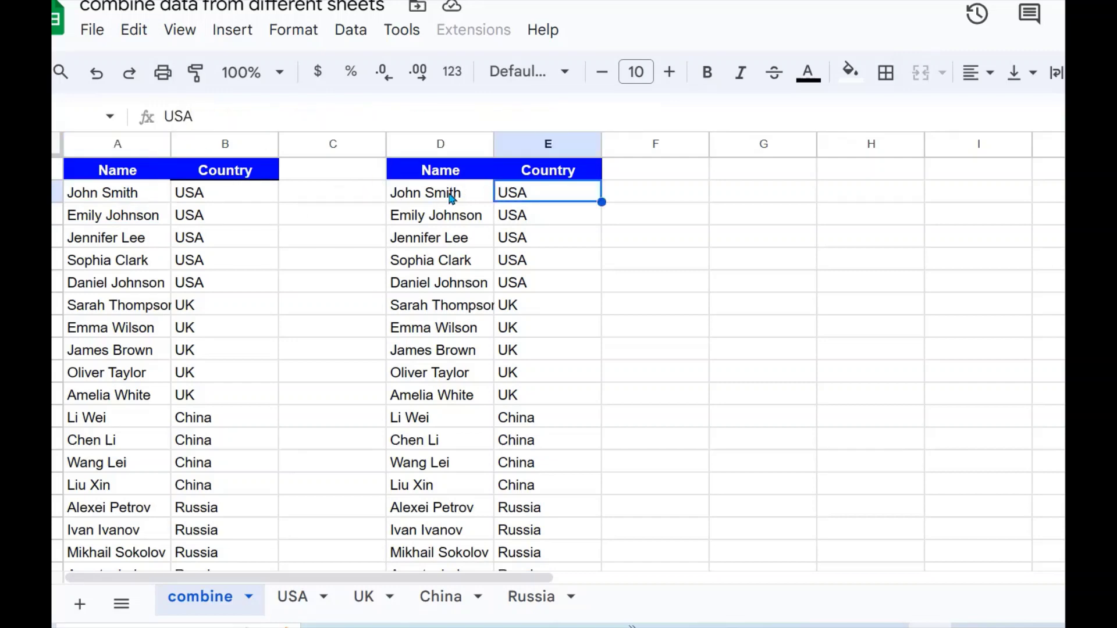
left_click(451, 195)
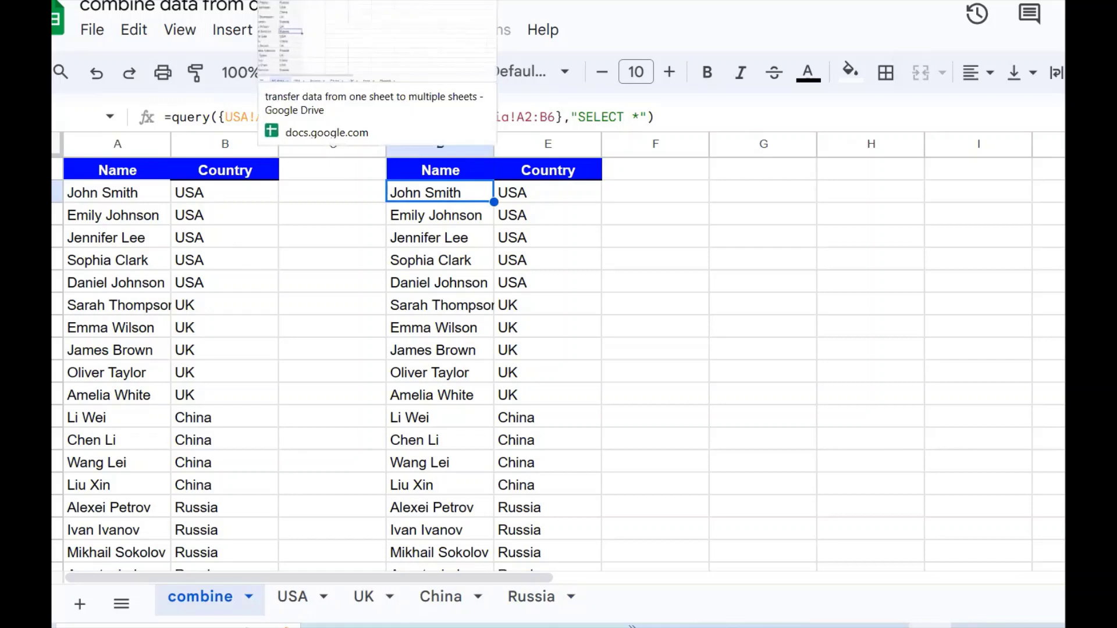
In the transfer data workbook, check All data and the empty country tabs, then select USA!A2
left_click(314, 1)
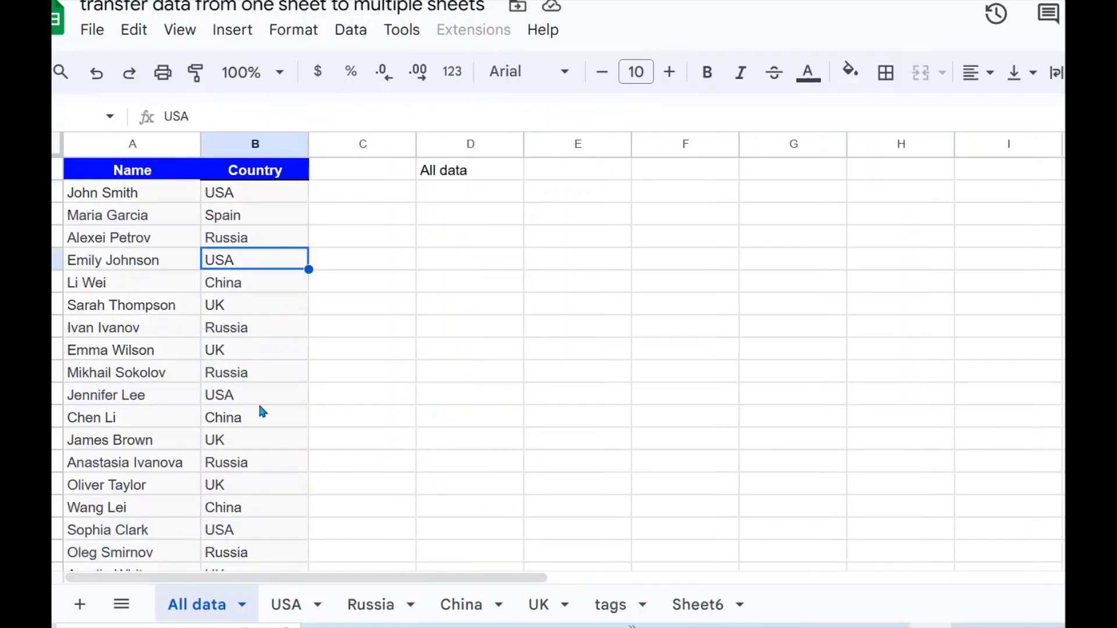
left_click(289, 515)
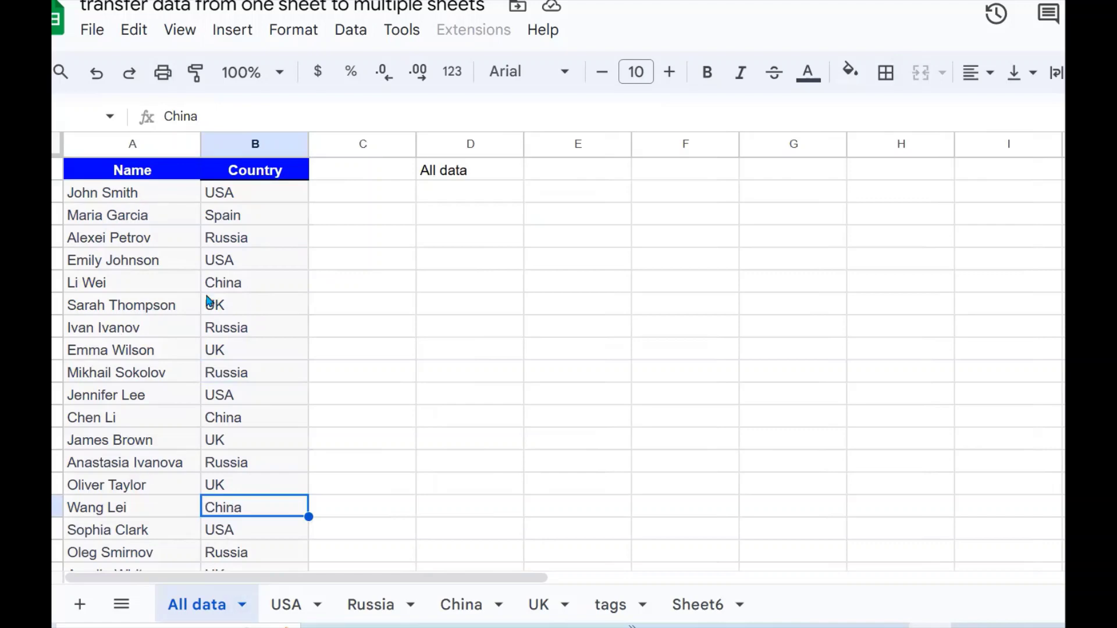
left_click(287, 605)
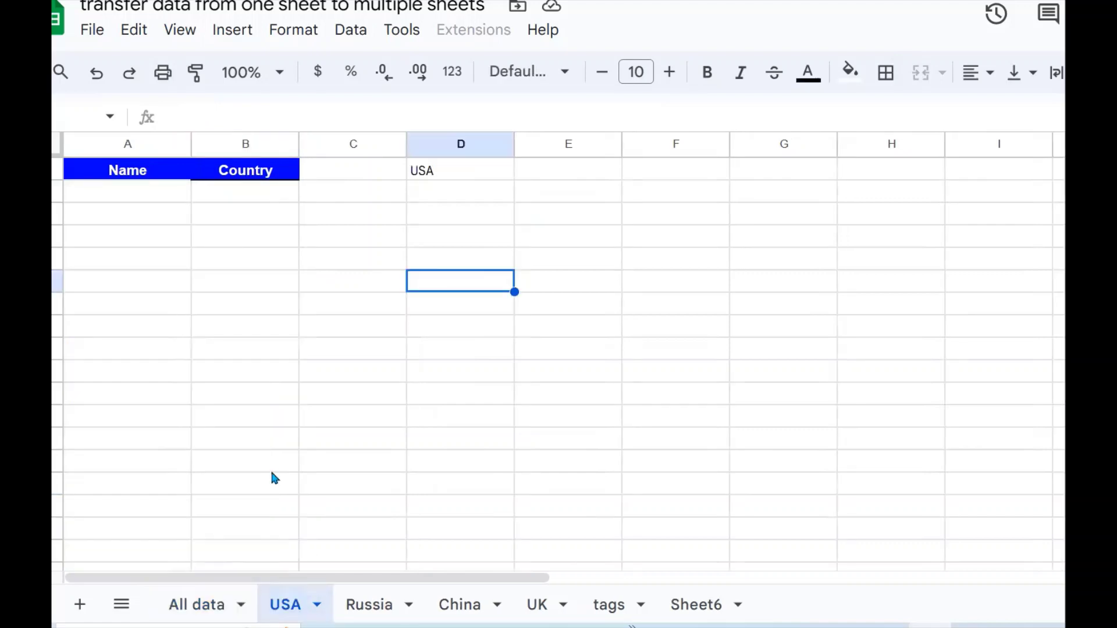
left_click(370, 604)
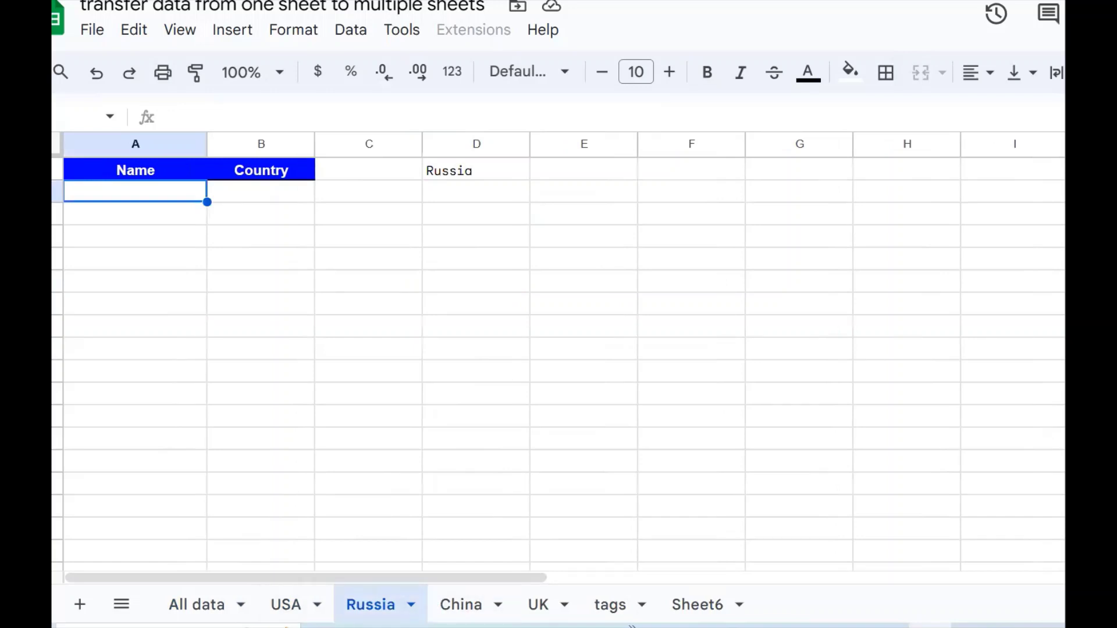
left_click(461, 604)
left_click(538, 604)
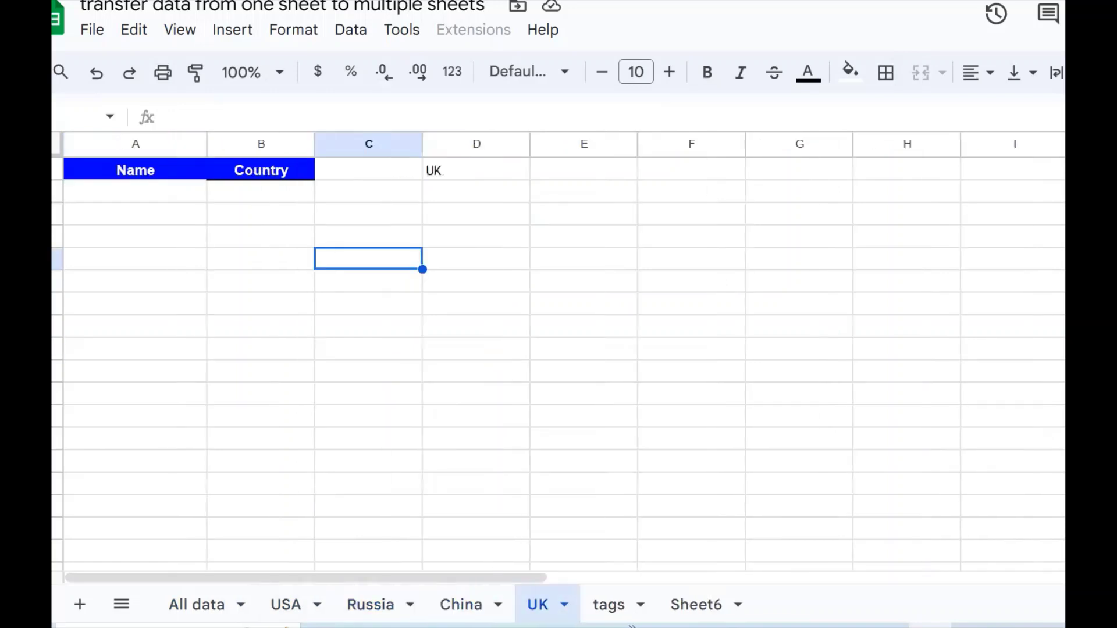
left_click(208, 605)
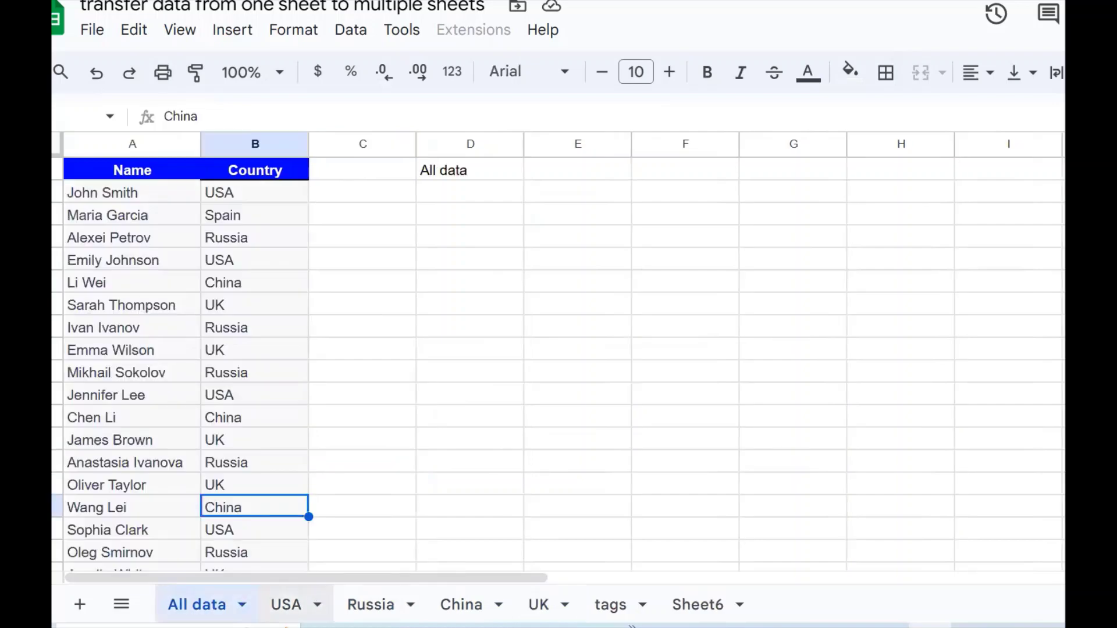
left_click(286, 604)
left_click(156, 197)
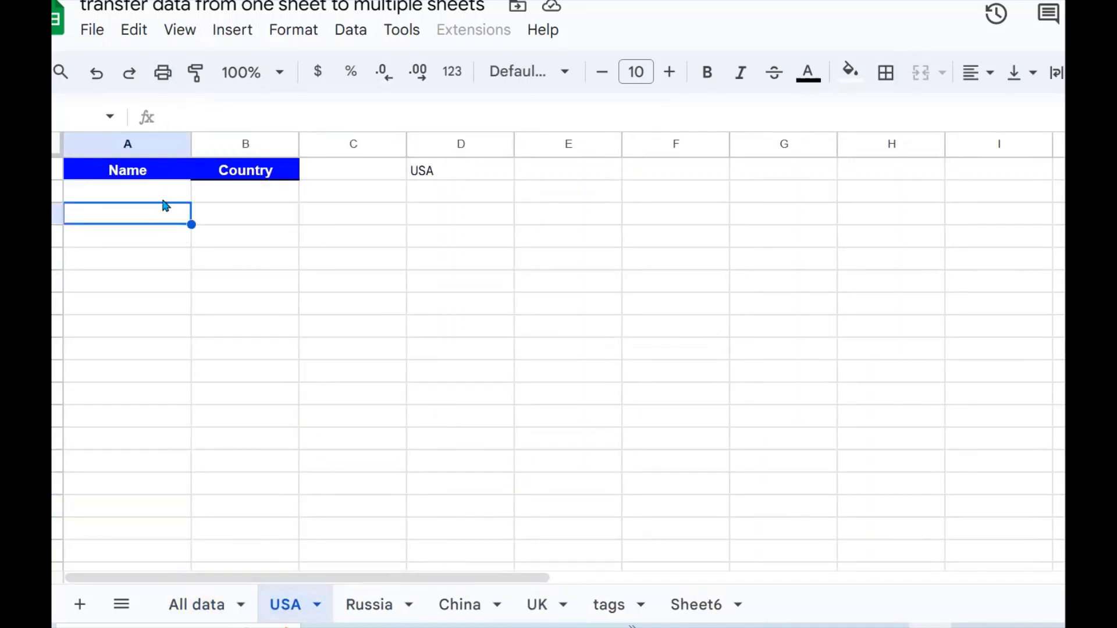
Start =FILTER('All data'!A2:B21, in USA!A2 after correcting a mistyped start
type("=FIL")
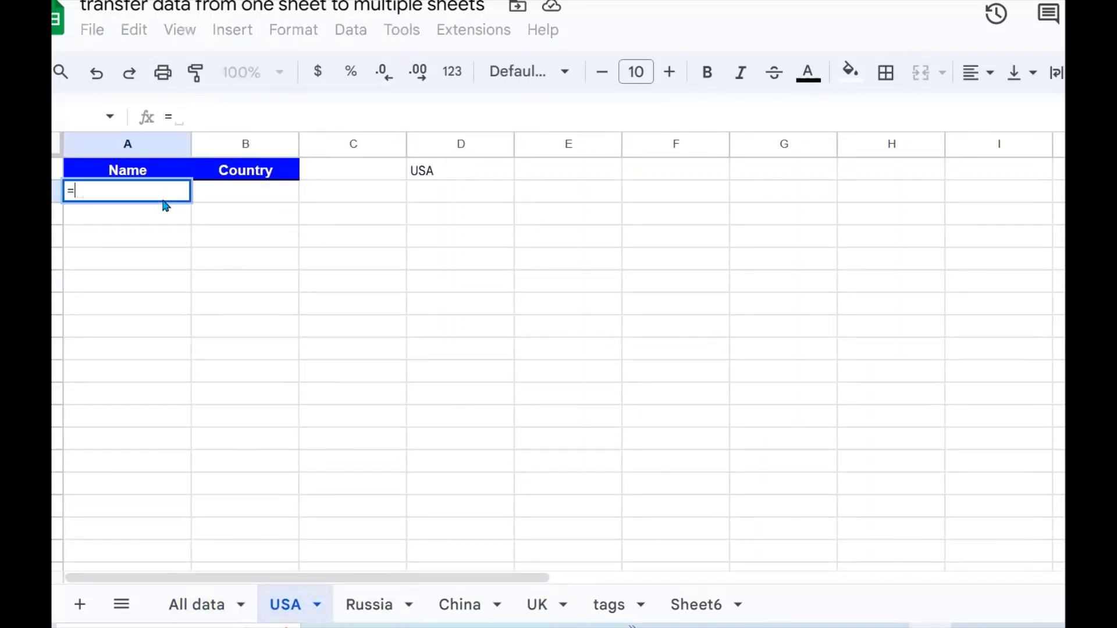
key("Escape")
type("FILTER(")
key("BackSpace")
key("BackSpace")
key("BackSpace")
key("BackSpace")
key("BackSpace")
key("BackSpace")
key("BackSpace")
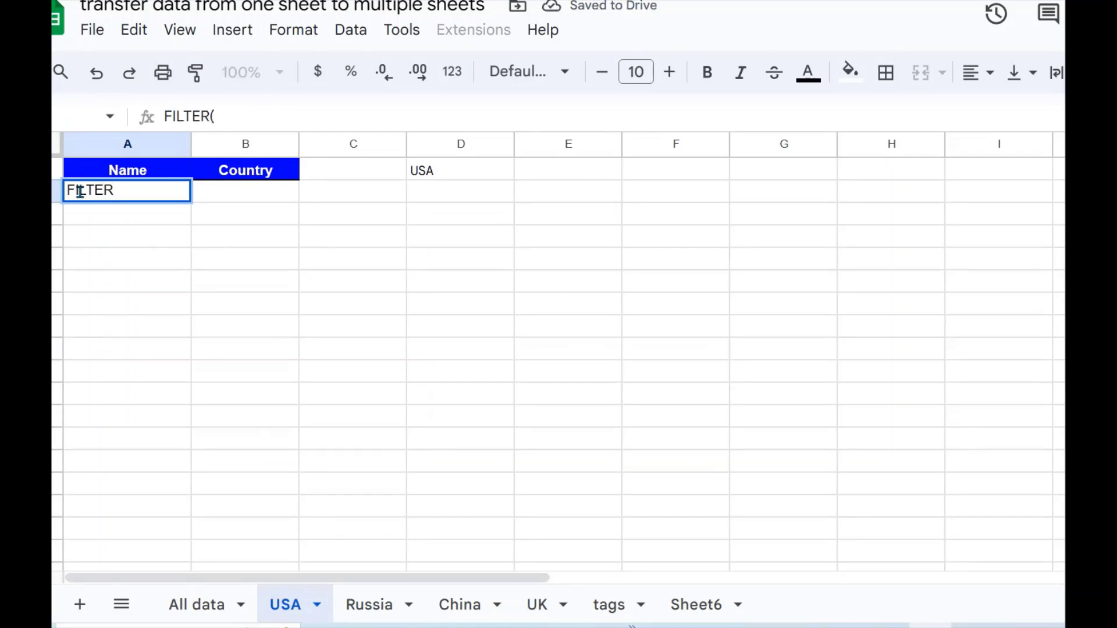
type("=FILTER(")
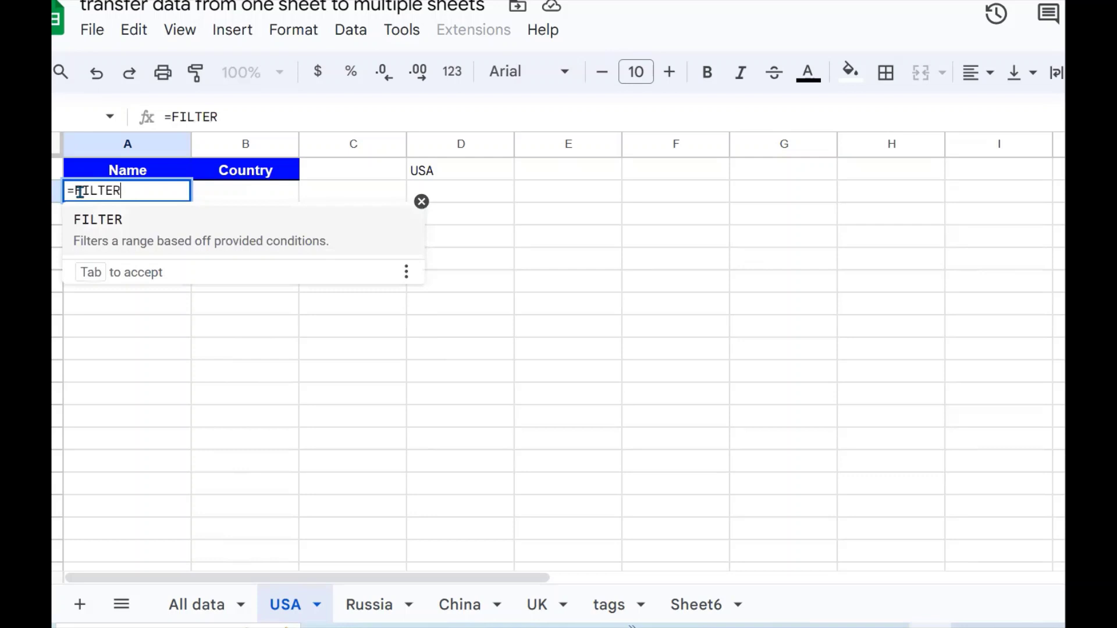
left_click(197, 605)
left_click_drag(191, 188, 261, 536)
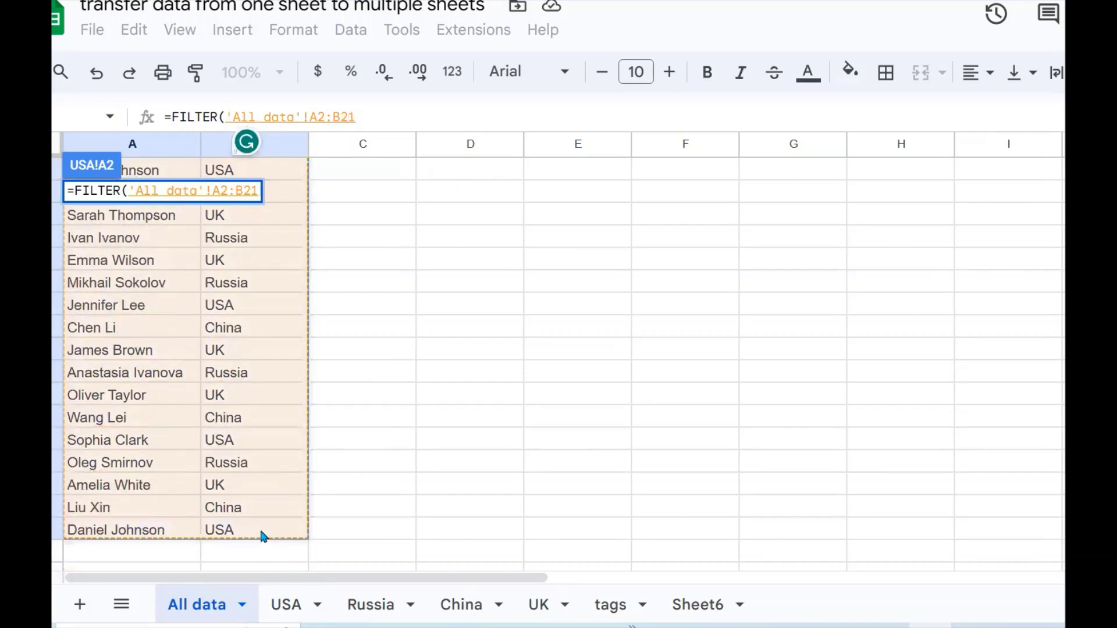
type(",")
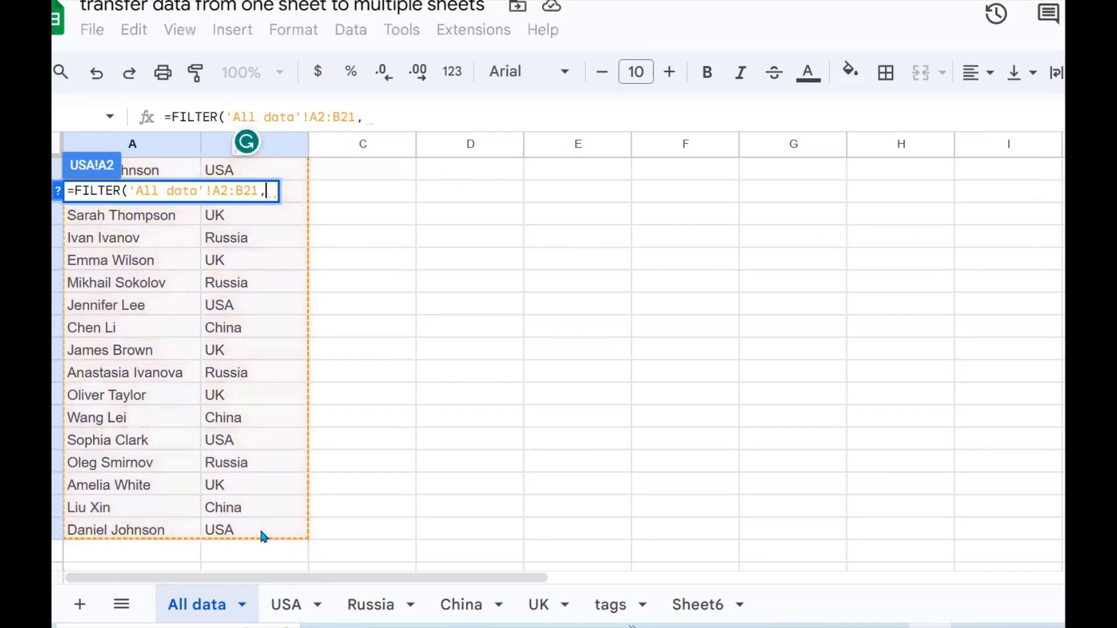
Add the condition 'All data'!B2:B21=D1, close the bracket and enter the formula
left_click_drag(266, 521, 277, 202)
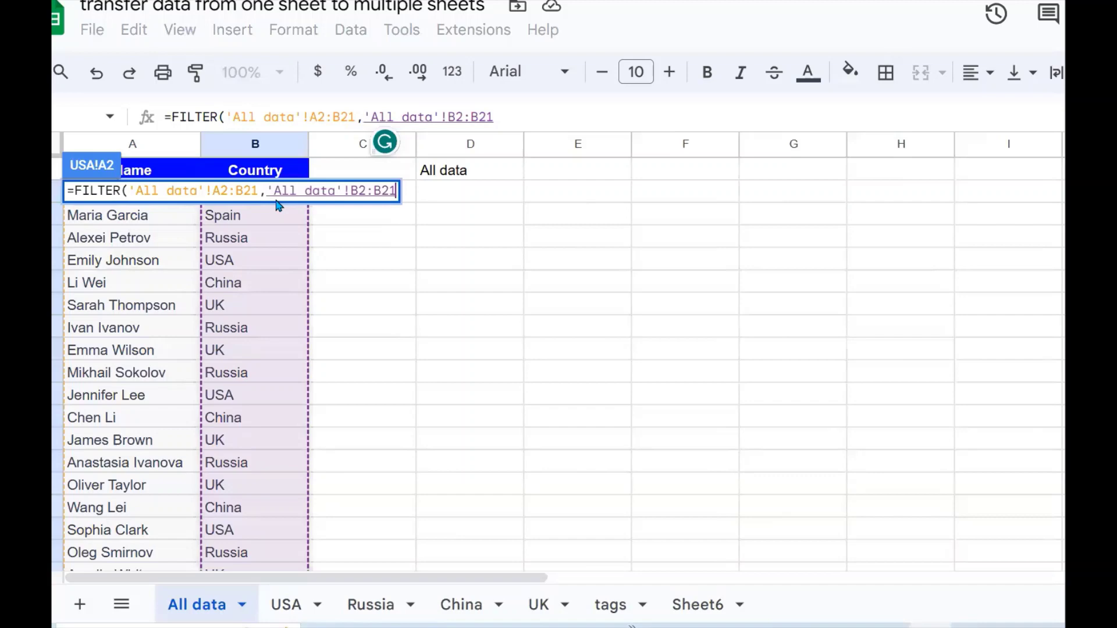
type("=")
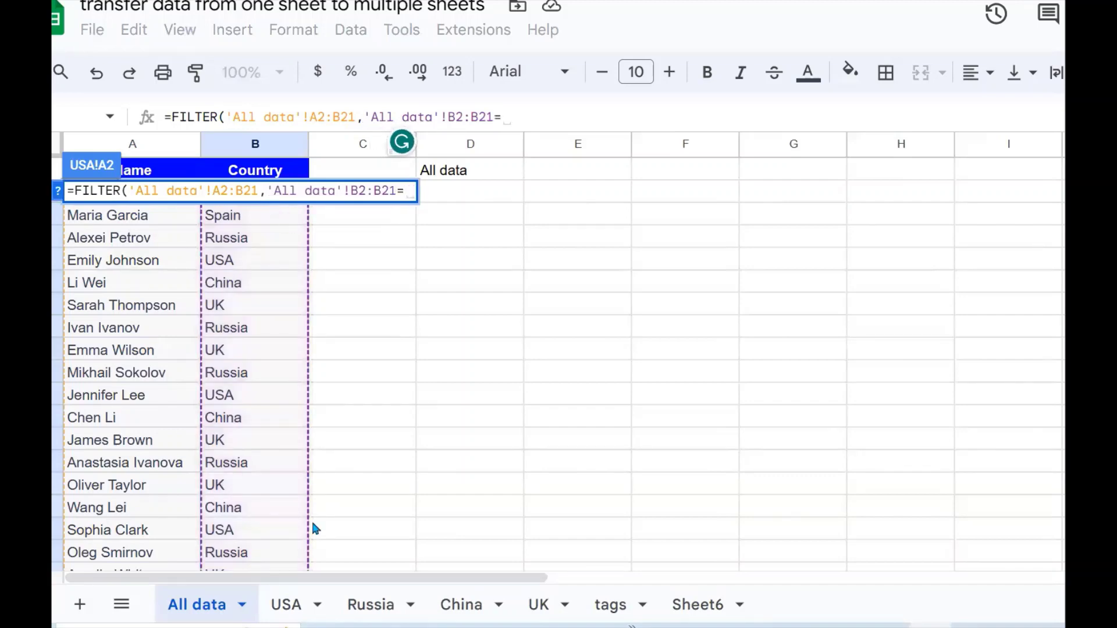
left_click(286, 604)
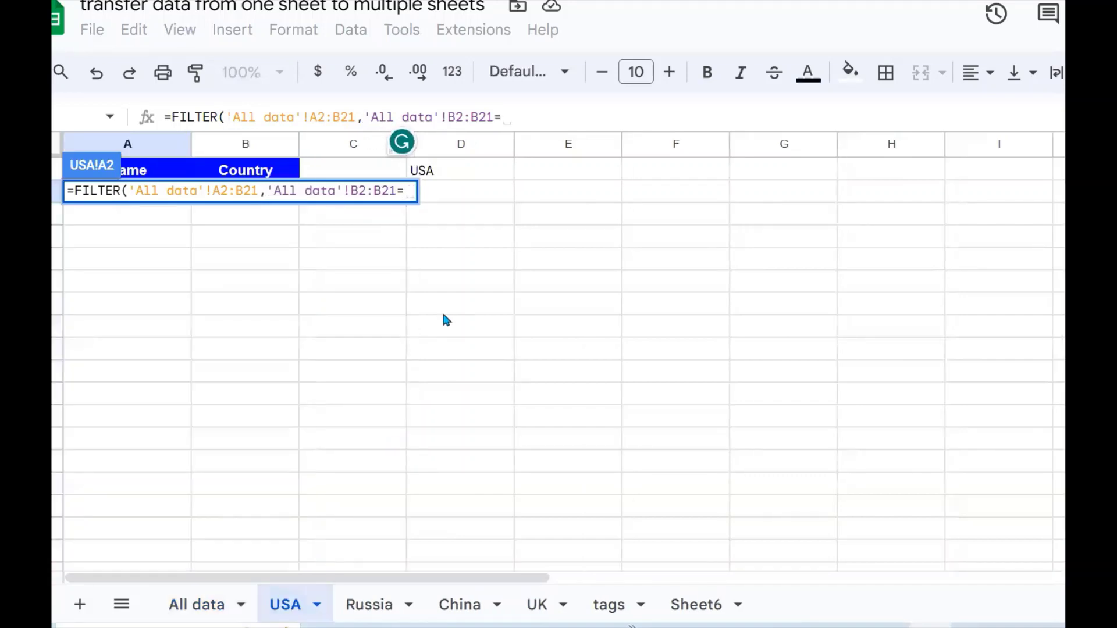
left_click(464, 168)
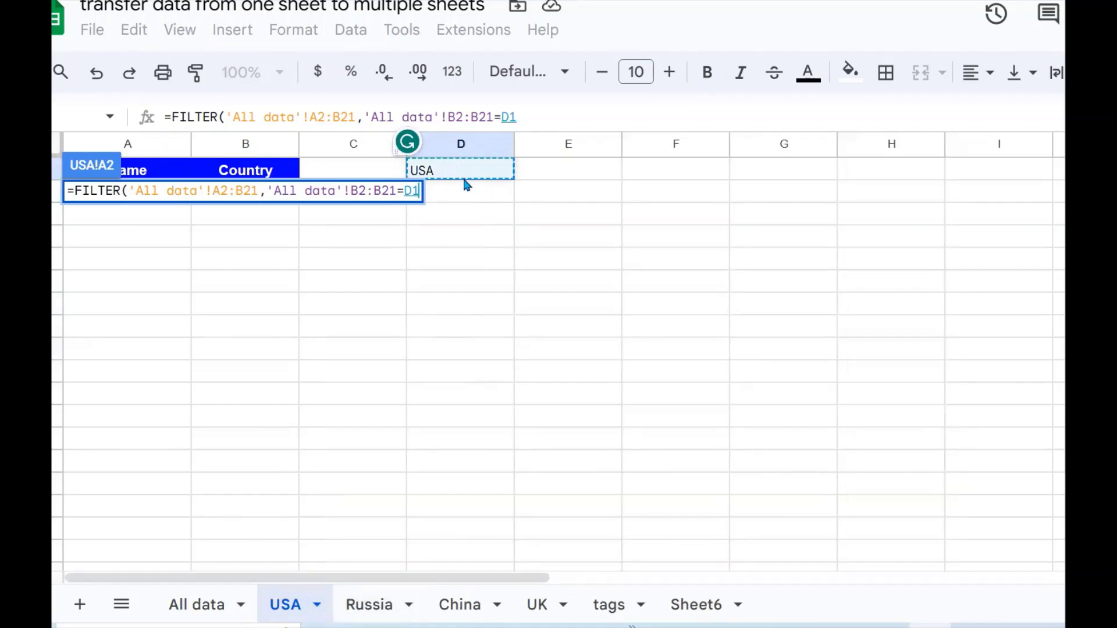
type(")")
key("Return")
Copy the FILTER formula text from USA!A2's formula bar, then switch to the Russia tab
left_click(377, 233)
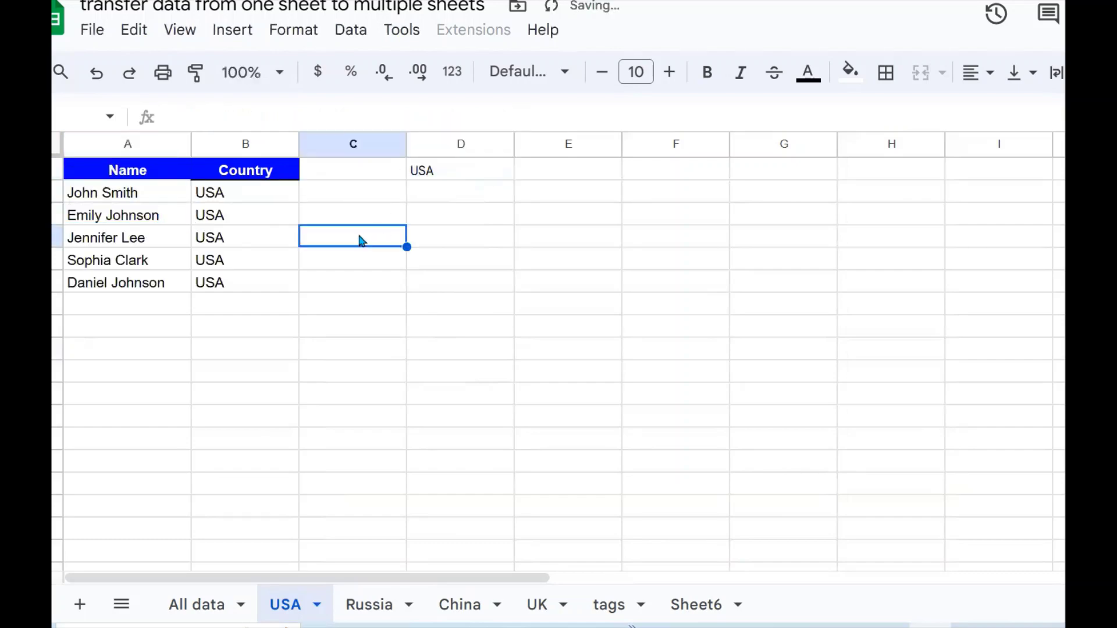
left_click(160, 200)
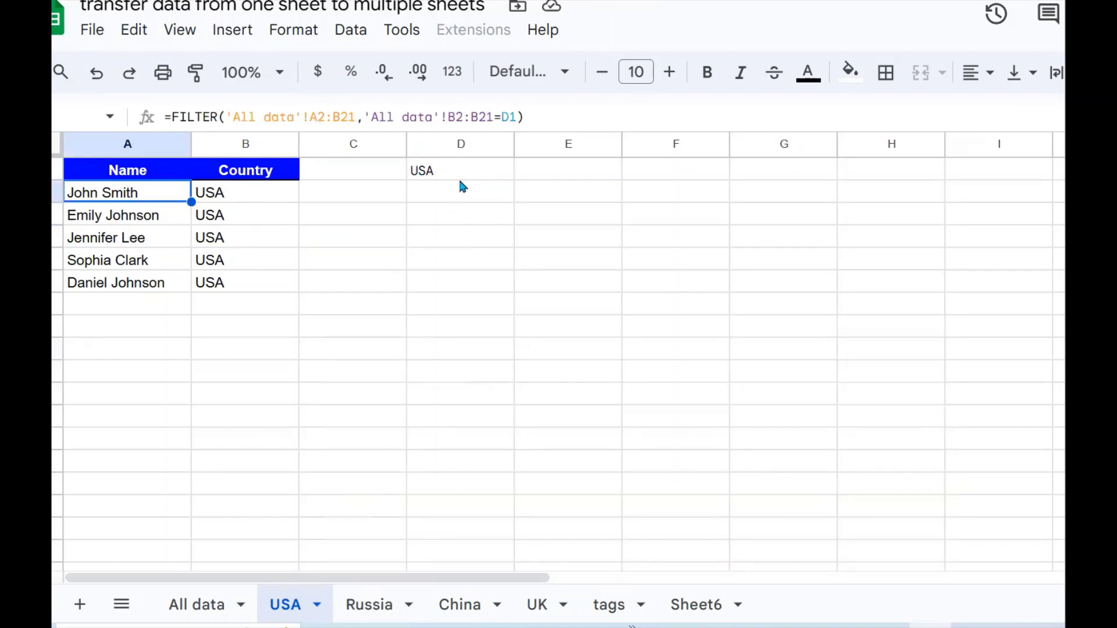
left_click(292, 282)
left_click(139, 198)
left_click_drag(524, 117, 164, 112)
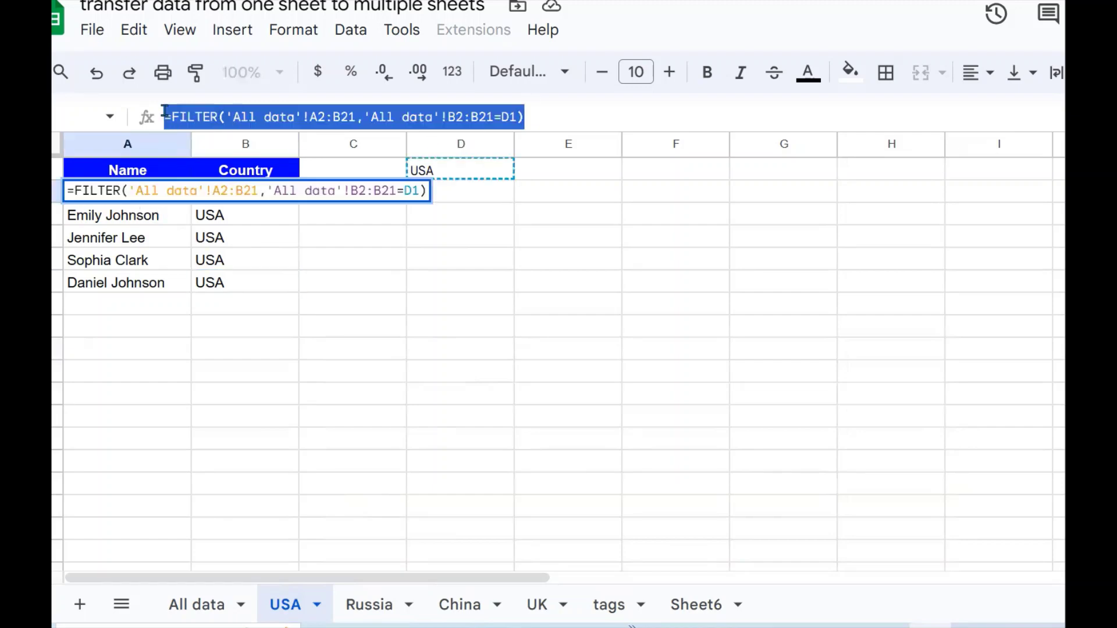
key("Escape")
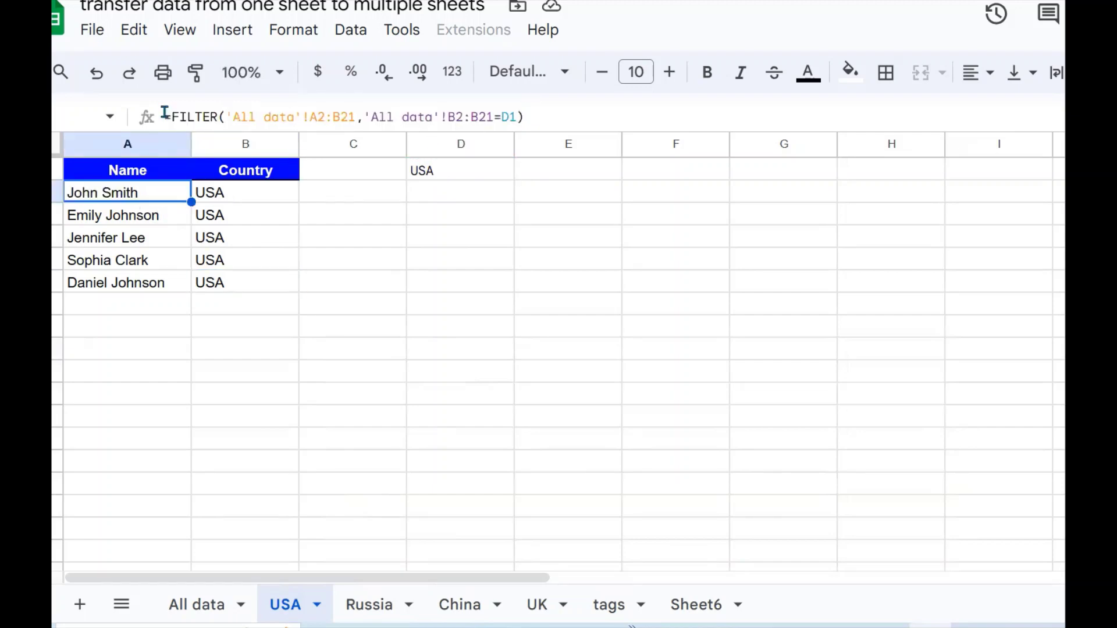
left_click(370, 605)
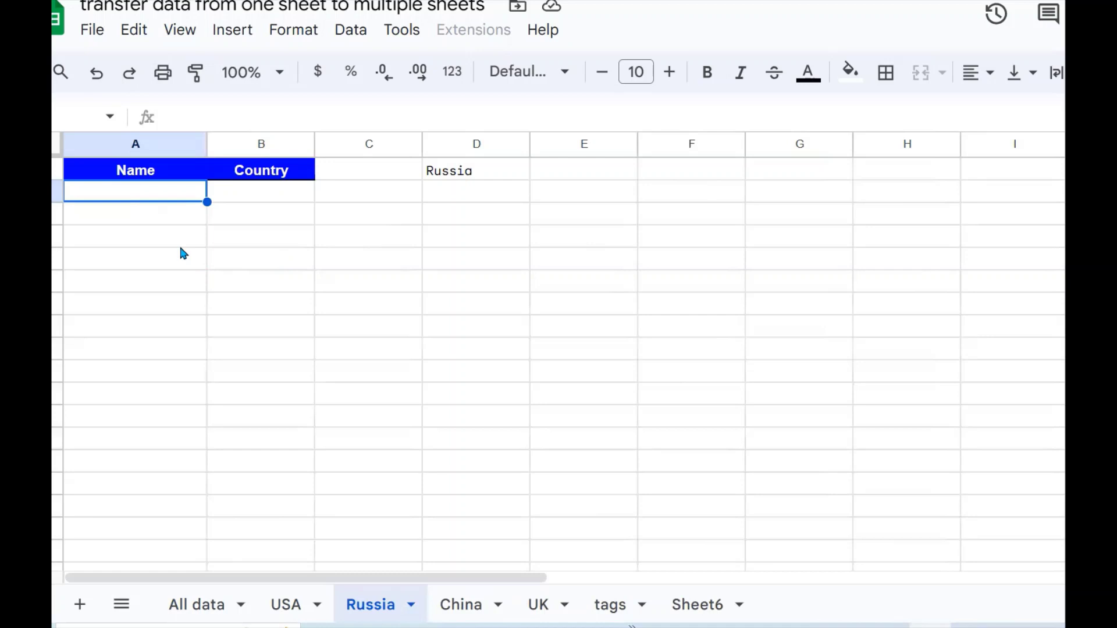
Paste the FILTER formula into A2 of the Russia, China and UK sheets
key("ctrl+v")
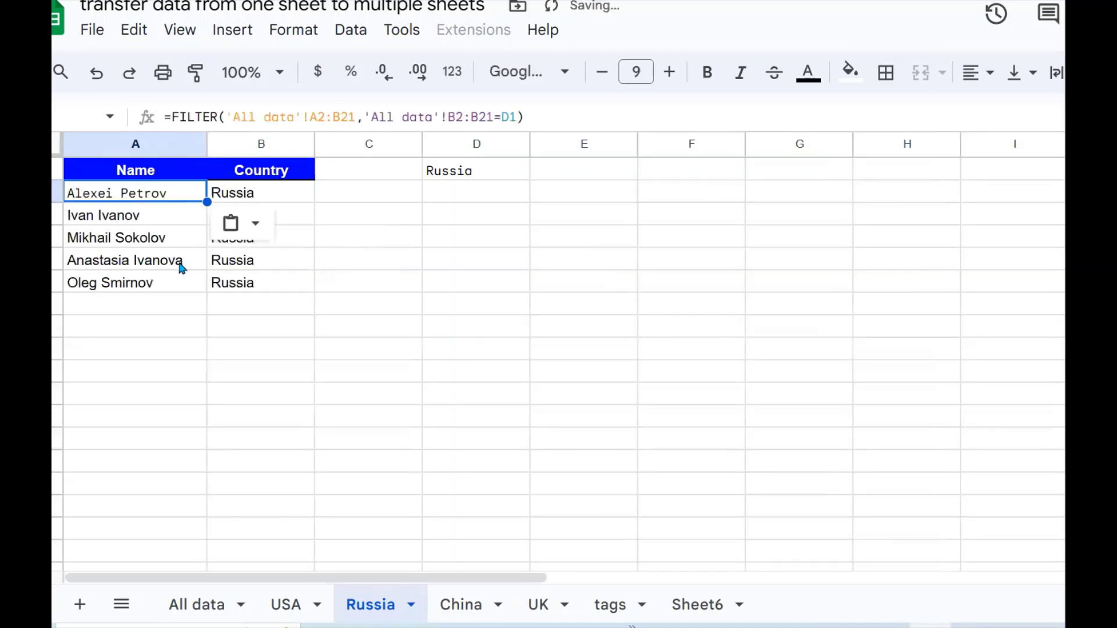
left_click(257, 266)
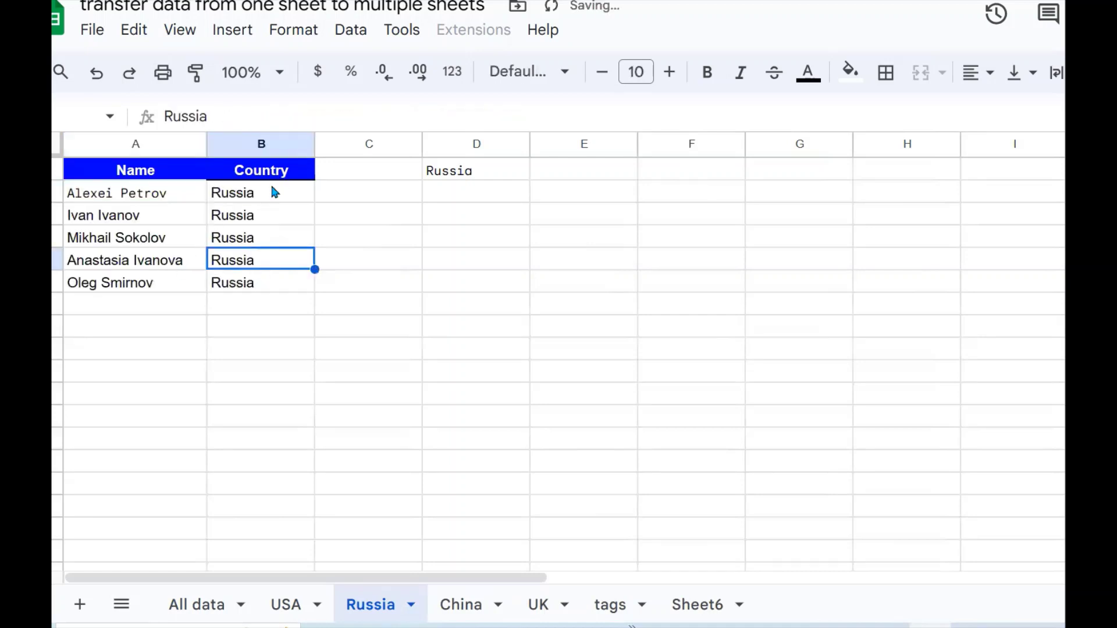
left_click(469, 604)
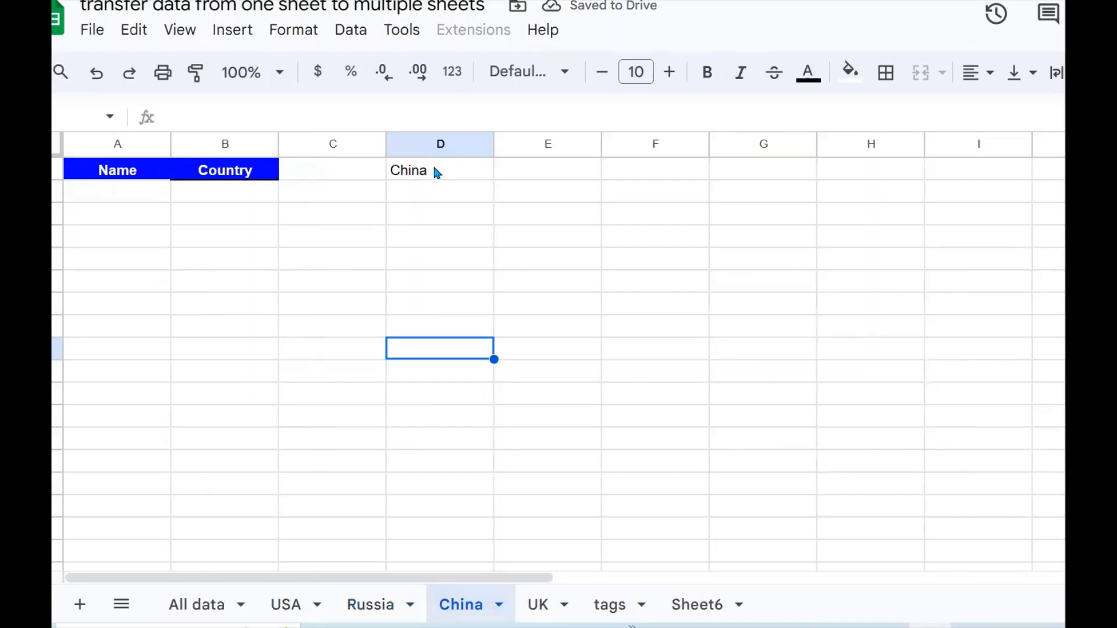
left_click(129, 197)
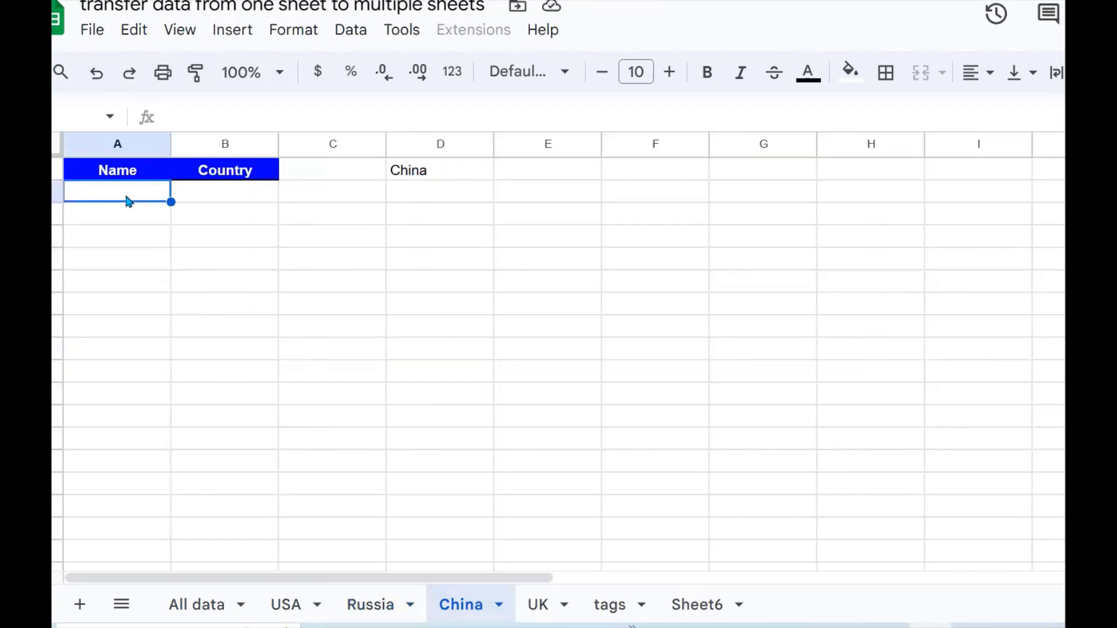
key("ctrl+v")
double_click(127, 194)
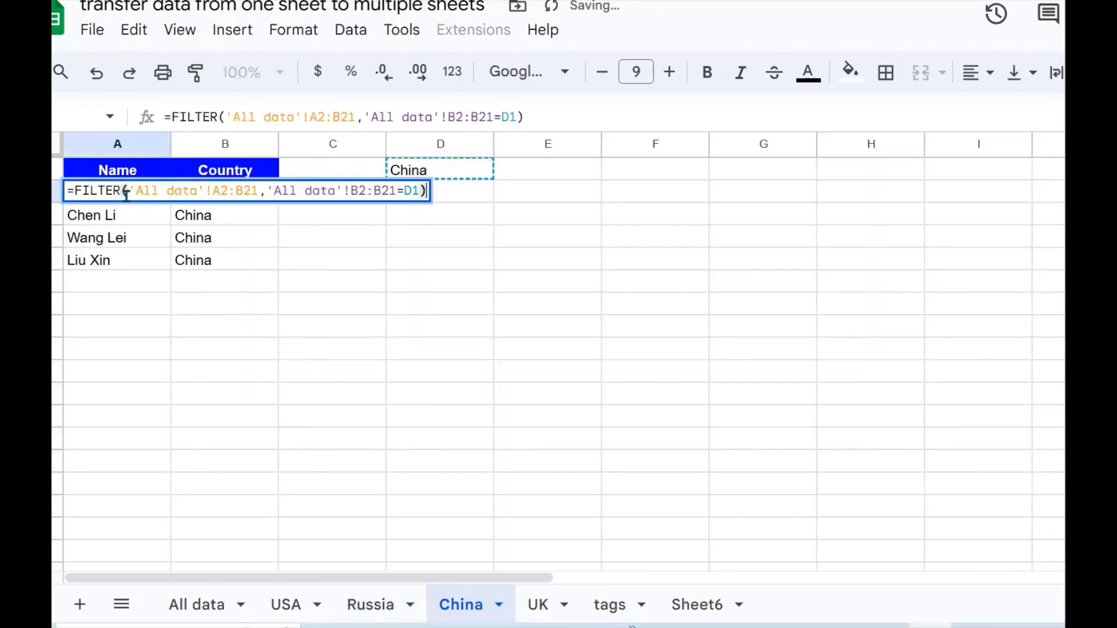
key("Return")
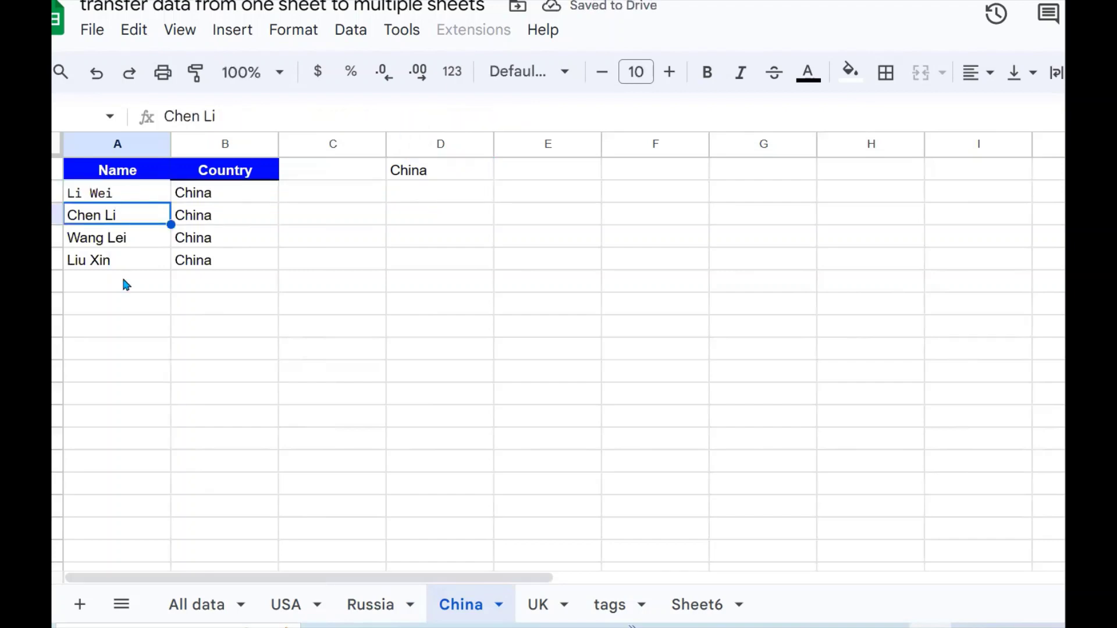
left_click(537, 604)
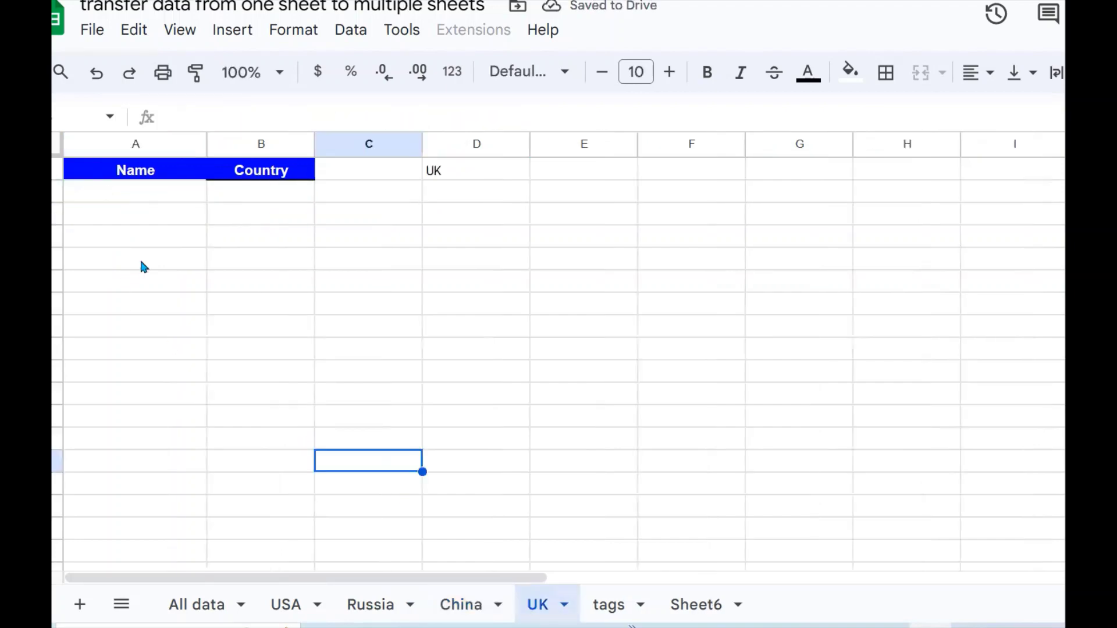
left_click(134, 191)
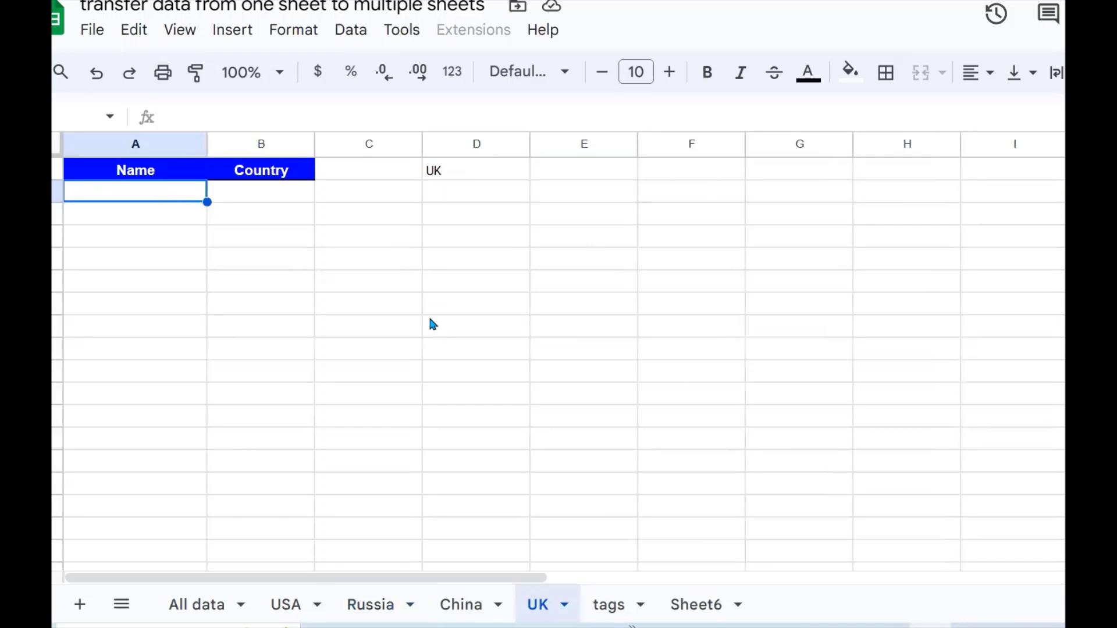
key("ctrl+v")
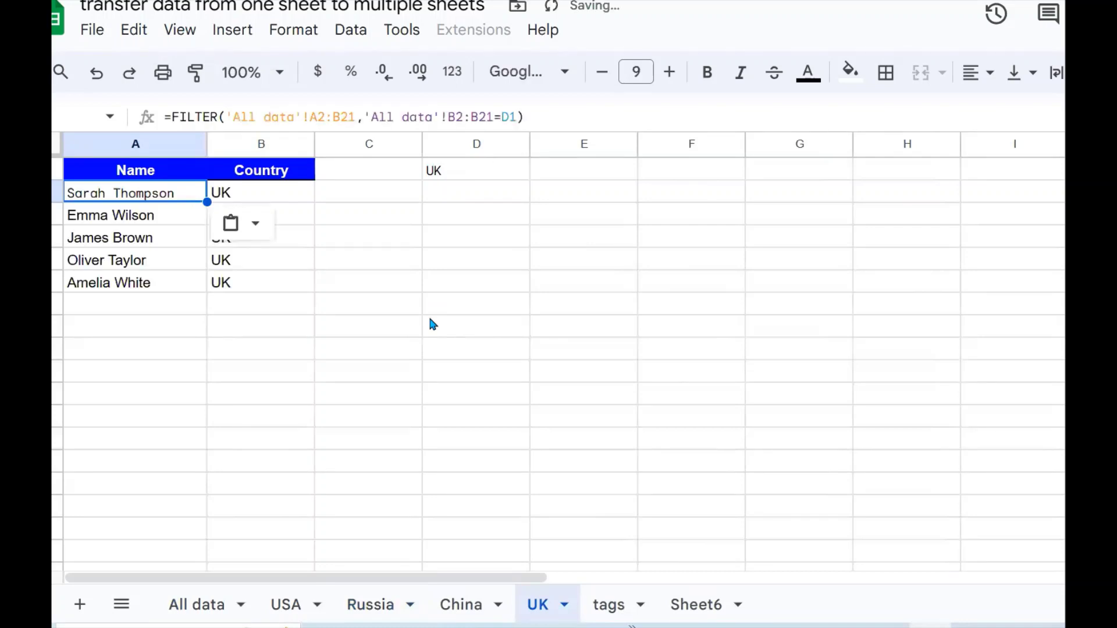
left_click(339, 351)
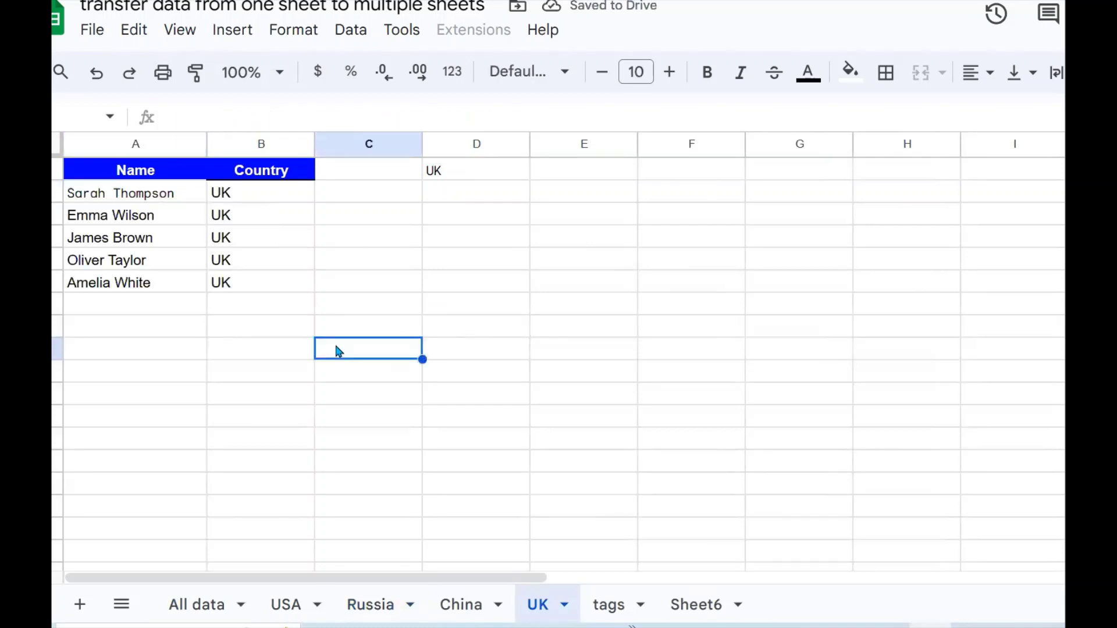